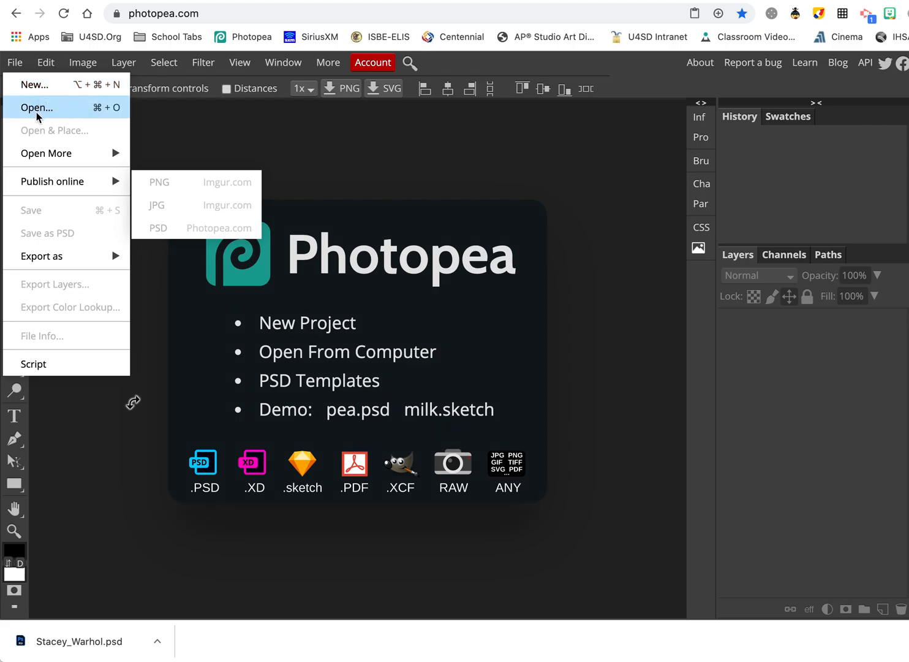
Open SG_Warhol_Demo.psd from the Downloads folder via File > Open.
{"action": "left_click", "coordinate": [37, 109]}
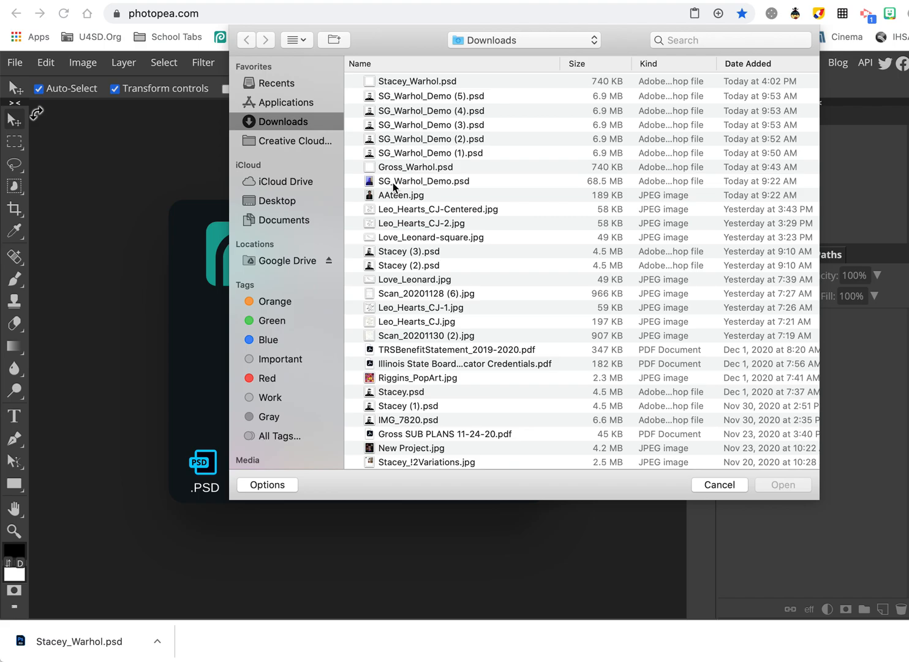
{"action": "double_click", "coordinate": [392, 182]}
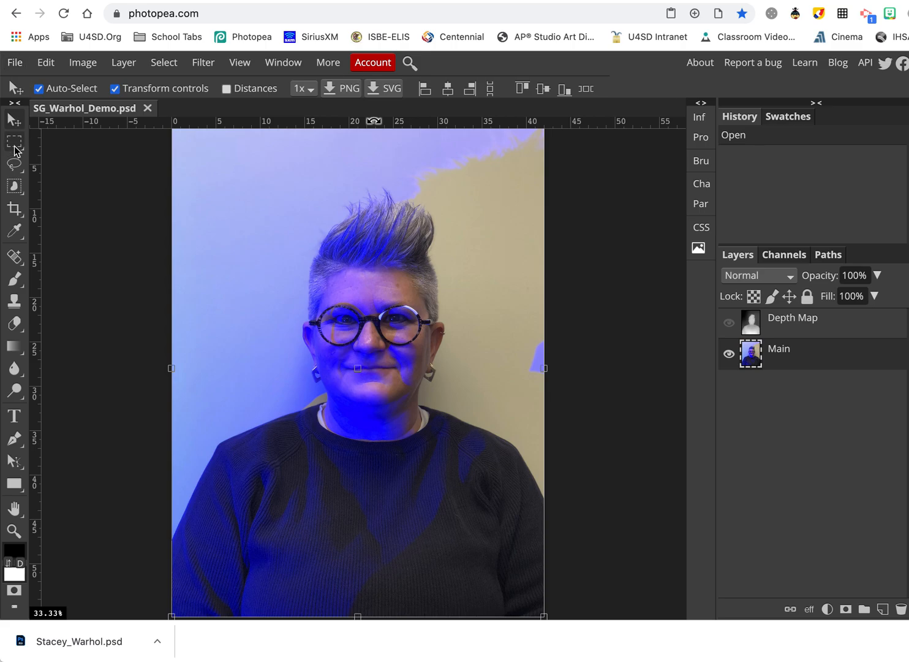
Switch to the Crop Tool and set a Fixed Ratio of W 1 by H 1.
{"action": "right_click", "coordinate": [13, 215]}
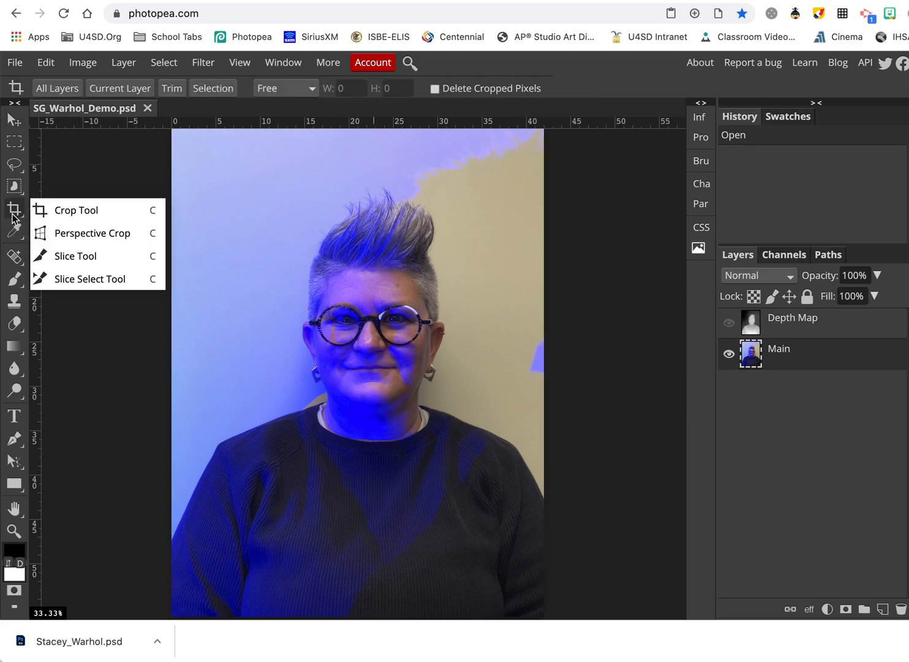
{"action": "left_click", "coordinate": [102, 210]}
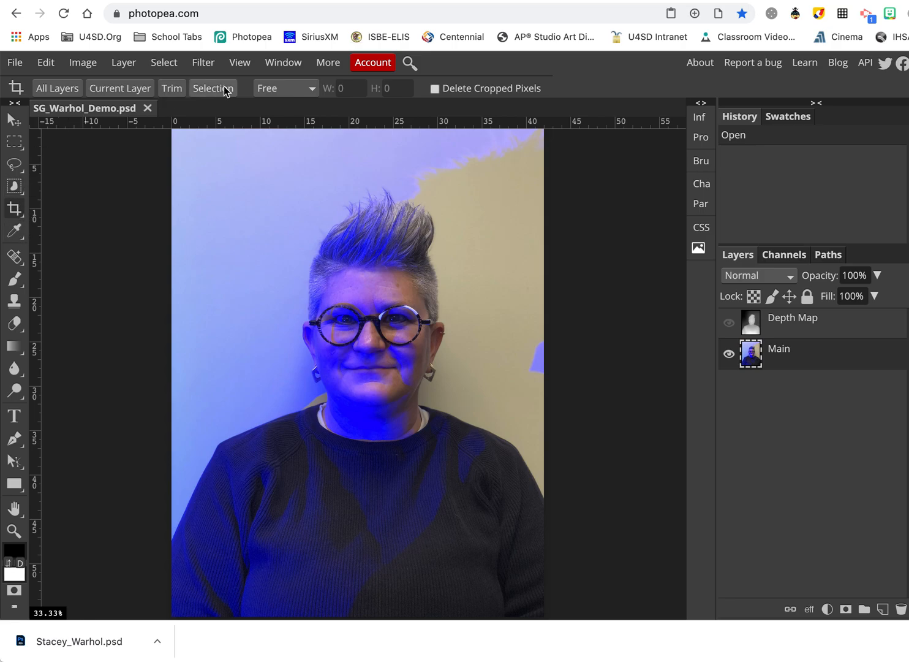
{"action": "left_click", "coordinate": [313, 92]}
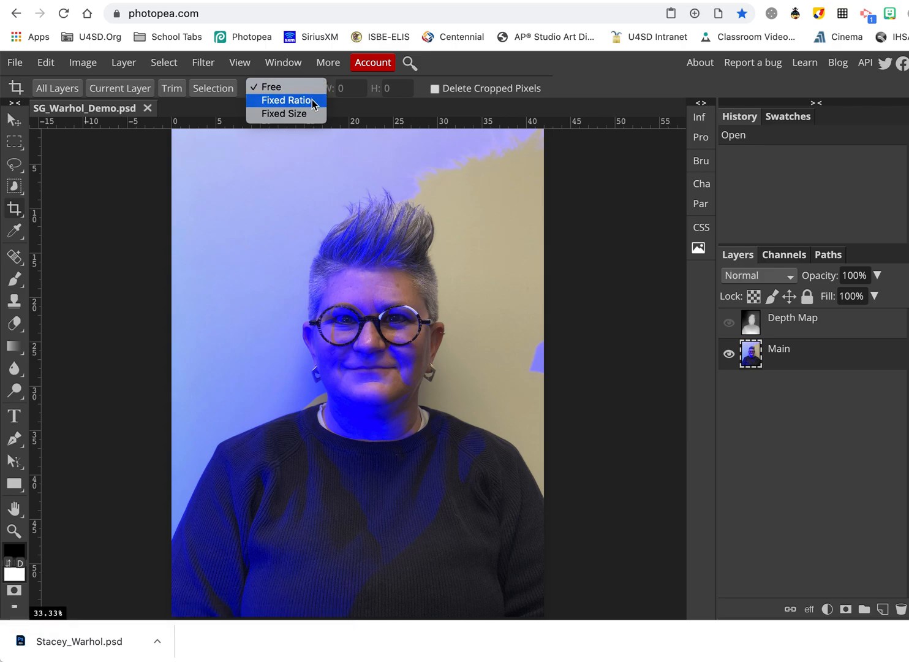
{"action": "left_click", "coordinate": [313, 101]}
{"action": "double_click", "coordinate": [340, 90]}
{"action": "type", "text": "1"}
{"action": "left_click", "coordinate": [404, 90]}
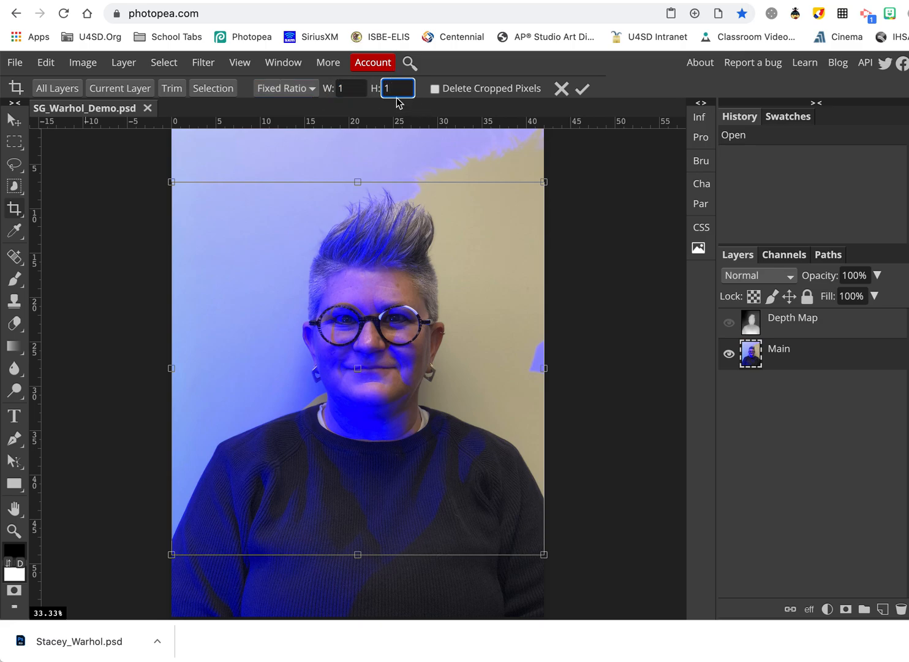
{"action": "left_click", "coordinate": [343, 90]}
{"action": "left_click", "coordinate": [403, 89]}
Fit the square crop box around the head and shoulders and confirm it.
{"action": "left_click_drag", "start_coordinate": [542, 182], "coordinate": [417, 308]}
{"action": "left_click_drag", "start_coordinate": [346, 382], "coordinate": [376, 268]}
{"action": "mouse_move", "coordinate": [331, 194]}
{"action": "left_mouse_down"}
{"action": "mouse_move", "coordinate": [323, 152]}
{"action": "mouse_move", "coordinate": [328, 233]}
{"action": "mouse_move", "coordinate": [325, 209]}
{"action": "left_mouse_up"}
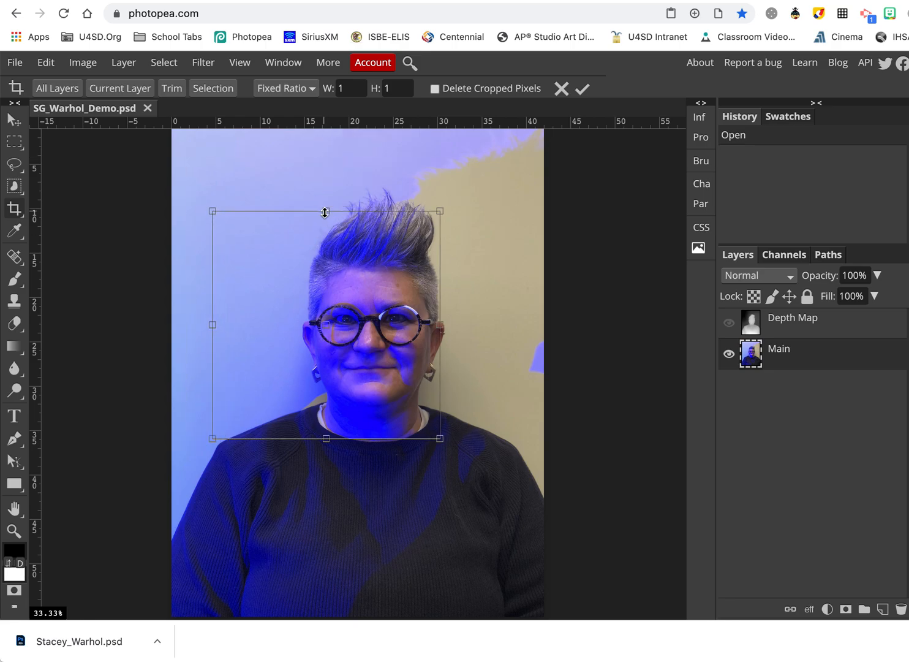
{"action": "left_click_drag", "start_coordinate": [438, 323], "coordinate": [518, 360]}
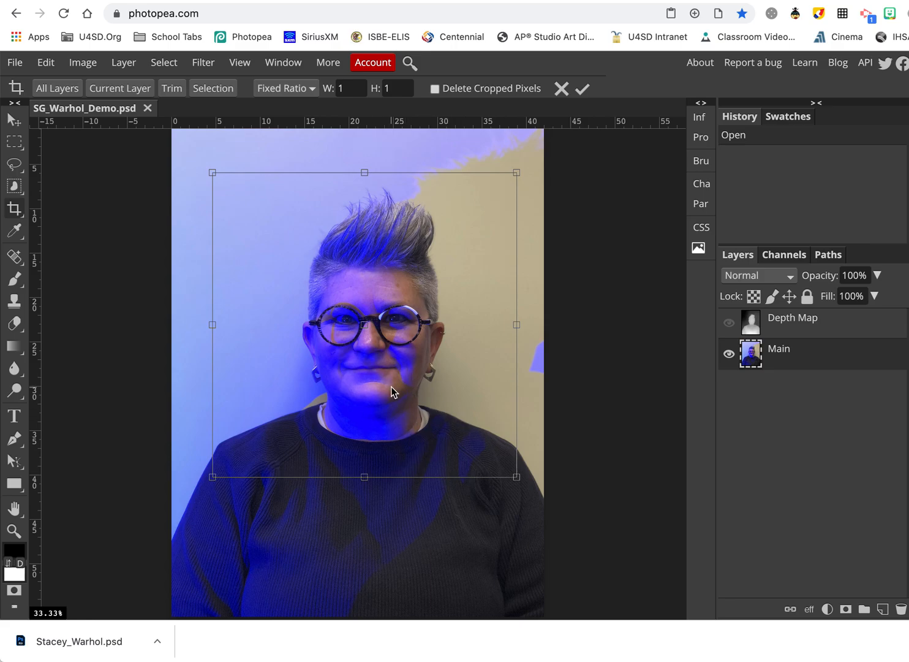
{"action": "mouse_move", "coordinate": [463, 420]}
{"action": "left_mouse_down"}
{"action": "mouse_move", "coordinate": [446, 420]}
{"action": "mouse_move", "coordinate": [480, 418]}
{"action": "mouse_move", "coordinate": [467, 421]}
{"action": "left_mouse_up"}
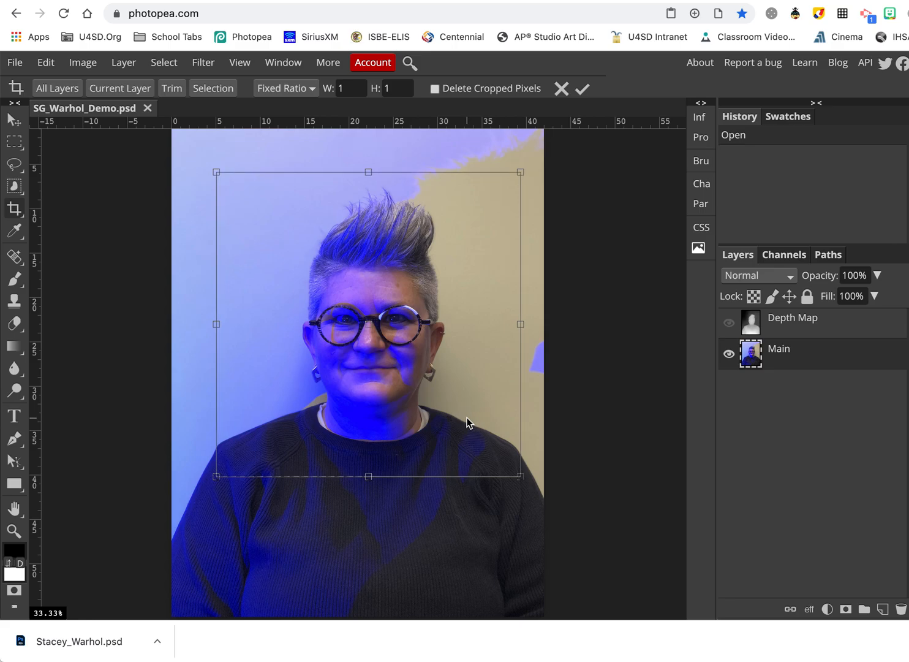
{"action": "left_click", "coordinate": [582, 89]}
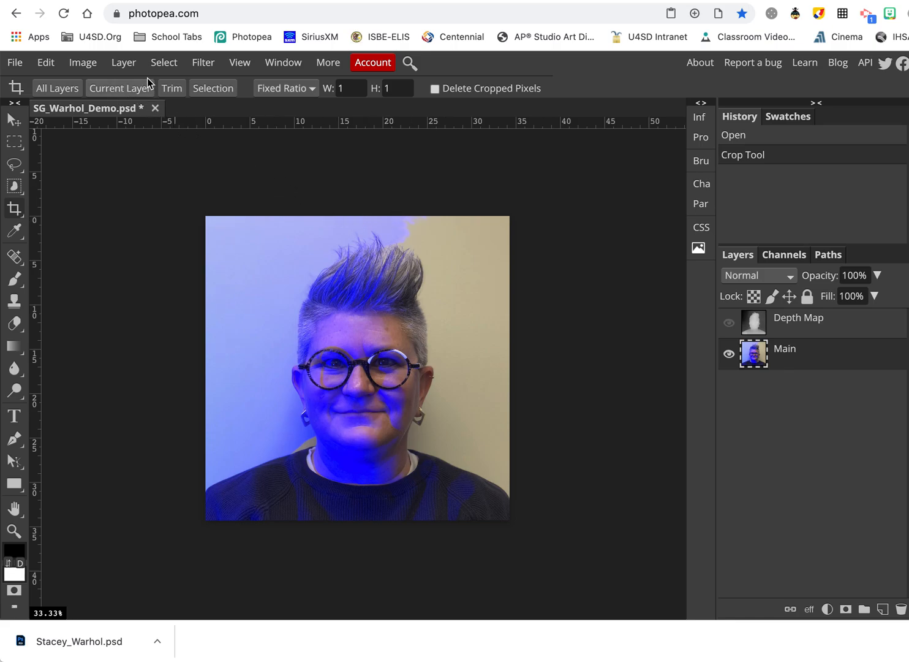
Apply Black & White, darkening Reds and brightening Yellows and Cyans before confirming.
{"action": "left_click", "coordinate": [91, 68]}
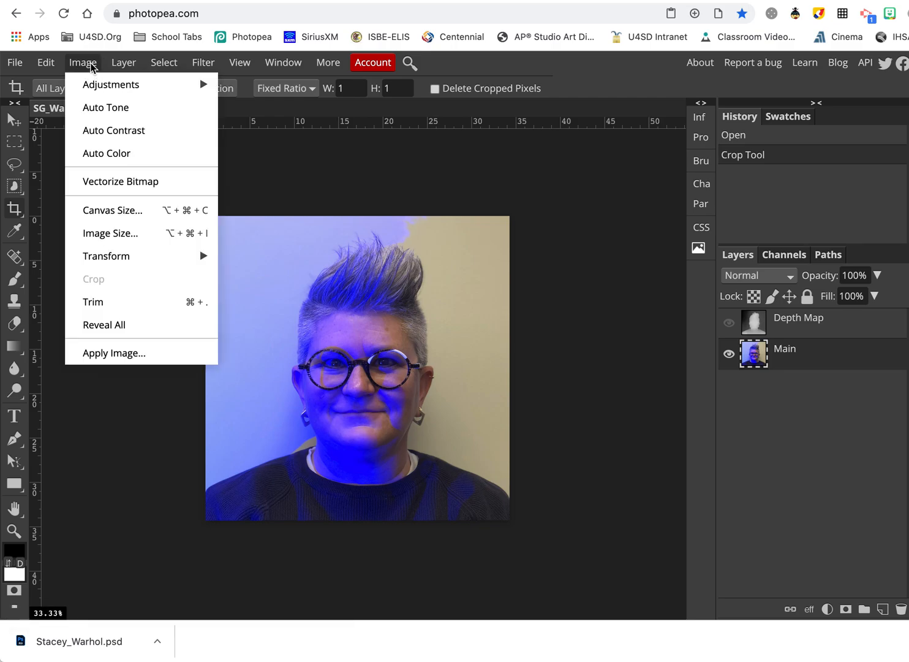
{"action": "mouse_move", "coordinate": [102, 85]}
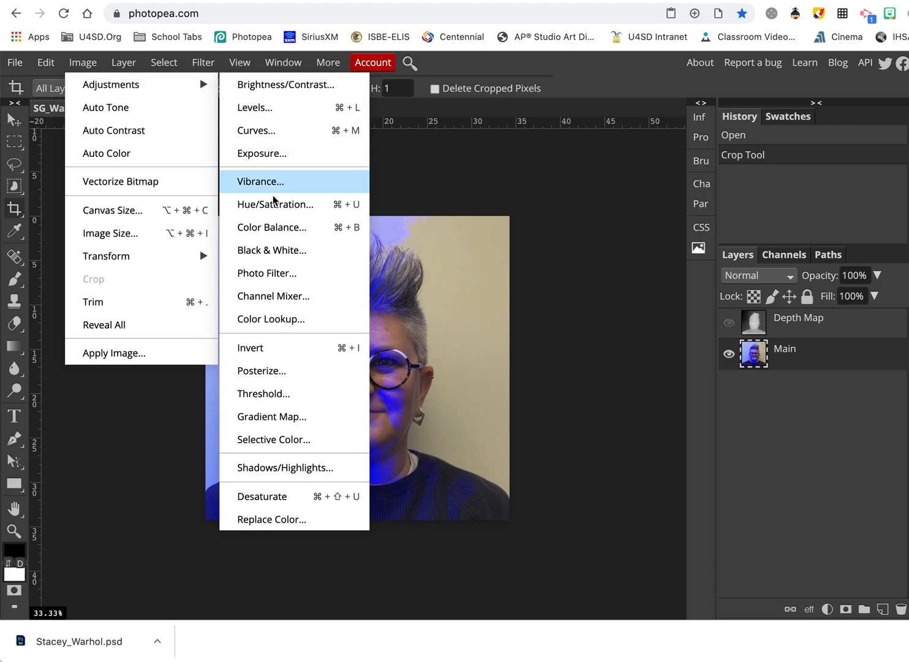
{"action": "left_click", "coordinate": [291, 256]}
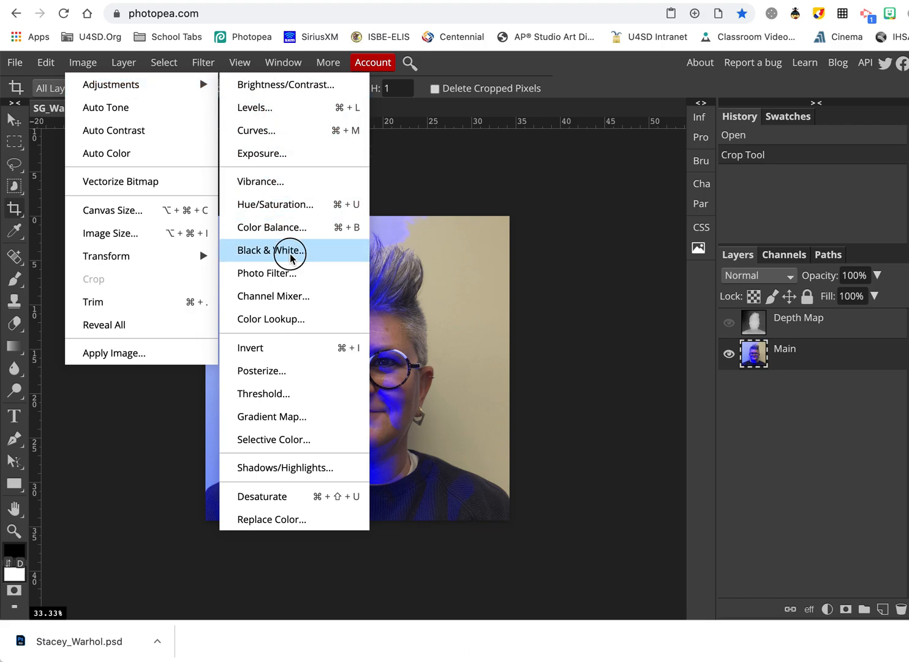
{"action": "left_click_drag", "start_coordinate": [294, 179], "coordinate": [732, 167]}
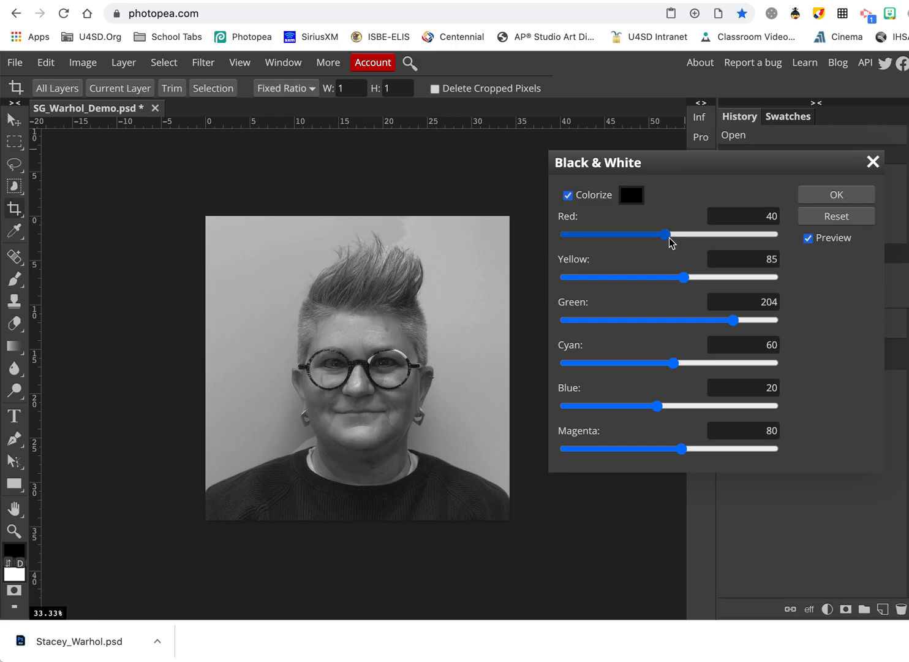
{"action": "mouse_move", "coordinate": [667, 241]}
{"action": "left_mouse_down"}
{"action": "mouse_move", "coordinate": [614, 242]}
{"action": "mouse_move", "coordinate": [674, 235]}
{"action": "left_mouse_up"}
{"action": "mouse_move", "coordinate": [688, 281]}
{"action": "left_mouse_down"}
{"action": "mouse_move", "coordinate": [615, 284]}
{"action": "mouse_move", "coordinate": [671, 300]}
{"action": "mouse_move", "coordinate": [643, 288]}
{"action": "mouse_move", "coordinate": [667, 292]}
{"action": "mouse_move", "coordinate": [678, 280]}
{"action": "left_mouse_up"}
{"action": "left_click_drag", "start_coordinate": [679, 236], "coordinate": [699, 243]}
{"action": "left_click_drag", "start_coordinate": [678, 281], "coordinate": [697, 279]}
{"action": "left_click_drag", "start_coordinate": [674, 364], "coordinate": [663, 406]}
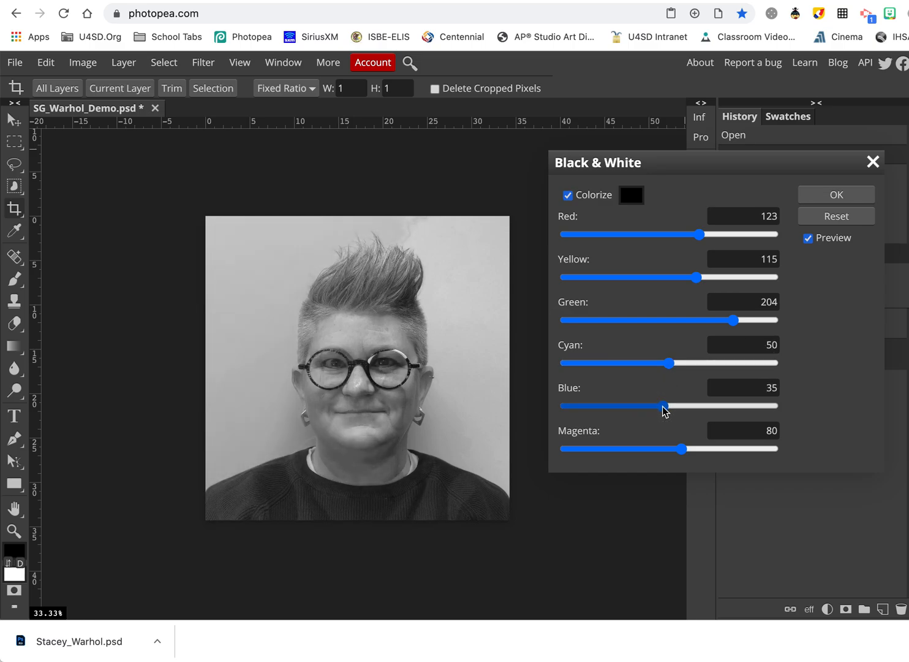
{"action": "left_click", "coordinate": [820, 195]}
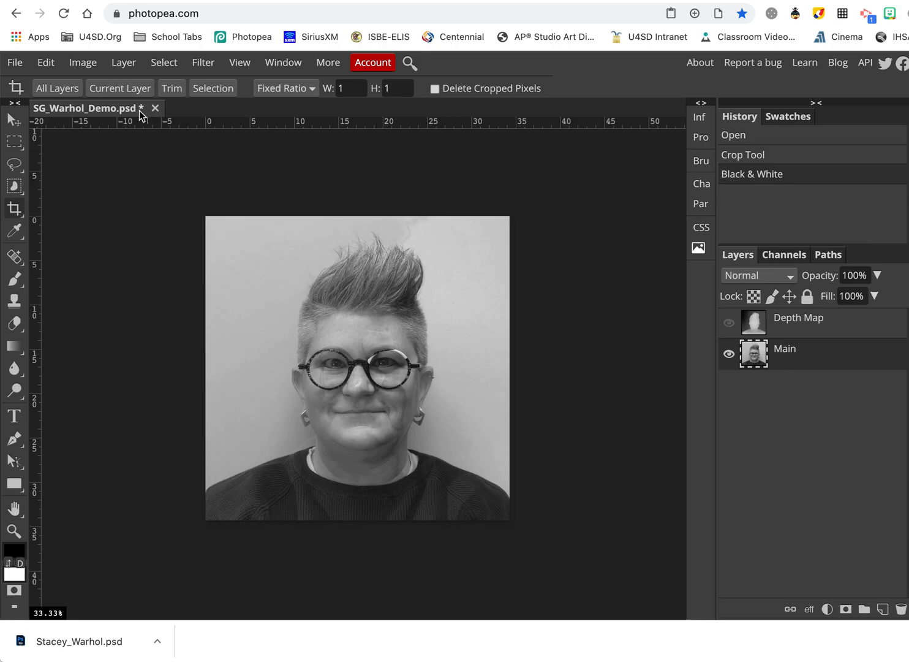
Apply Image > Adjustments > Threshold at level 124 to the Main layer.
{"action": "left_click", "coordinate": [124, 64]}
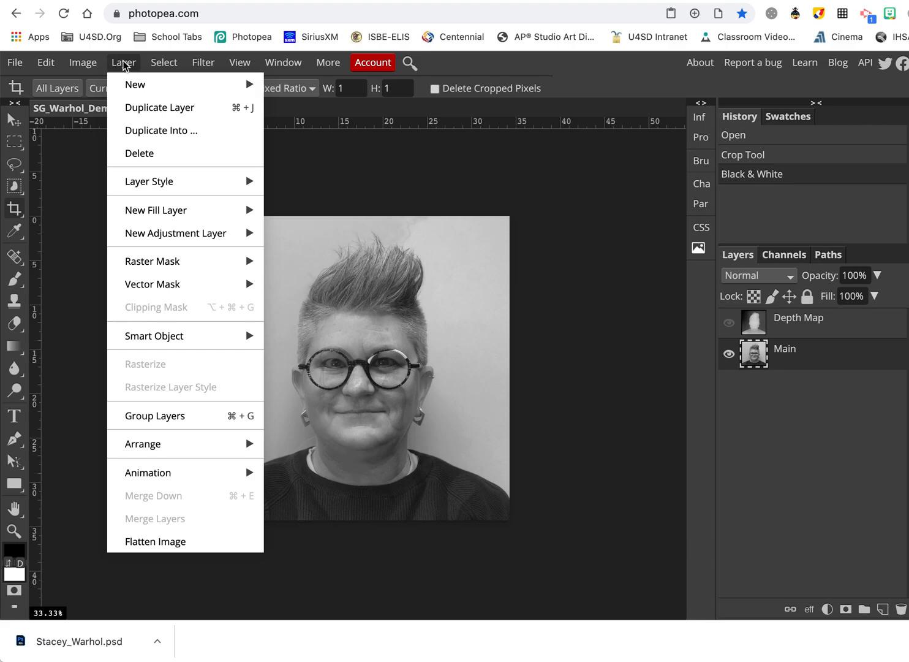
{"action": "mouse_move", "coordinate": [88, 66]}
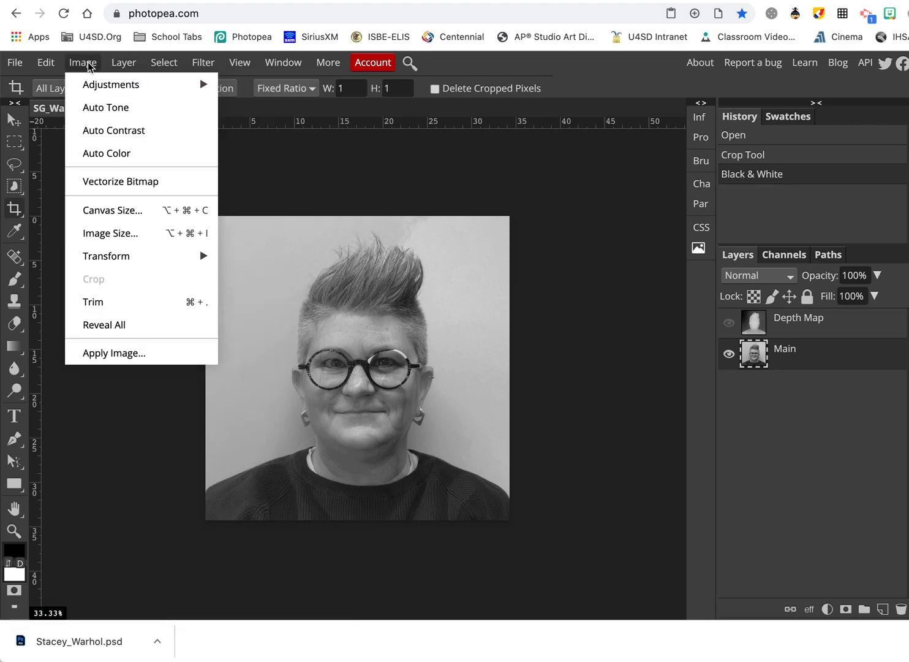
{"action": "mouse_move", "coordinate": [91, 86]}
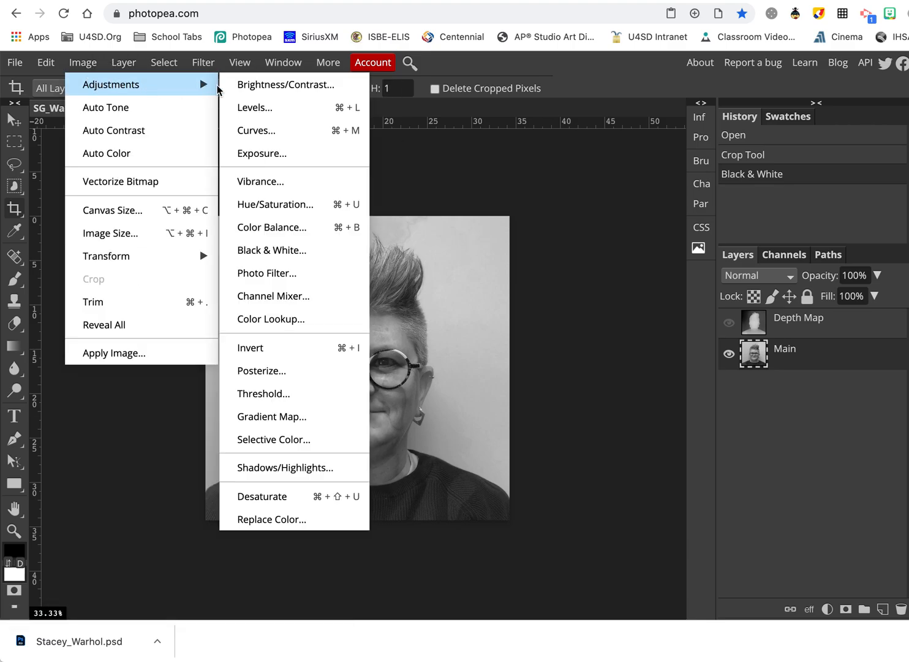
{"action": "left_click", "coordinate": [292, 400]}
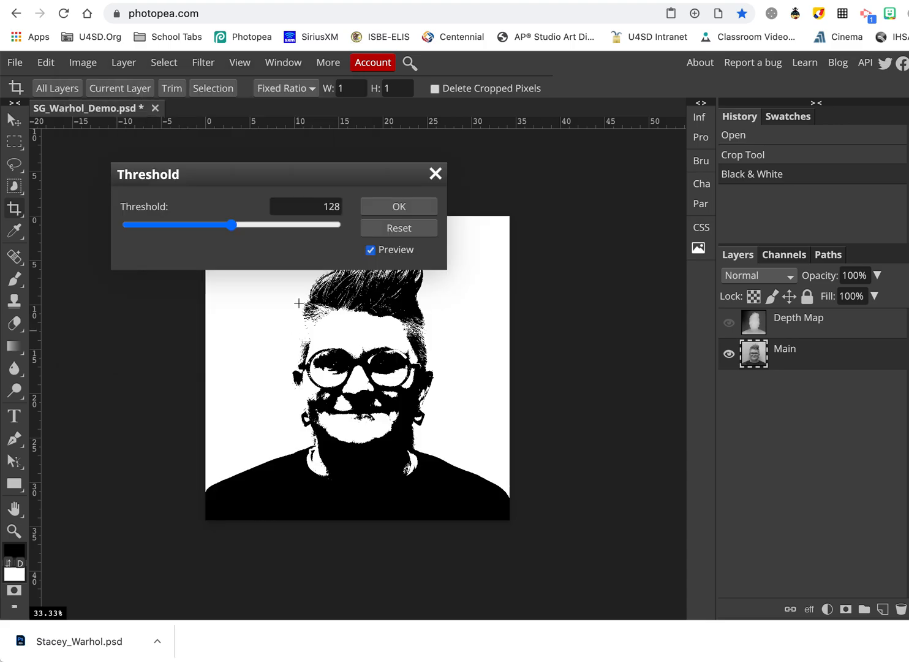
{"action": "left_click_drag", "start_coordinate": [319, 176], "coordinate": [411, 111]}
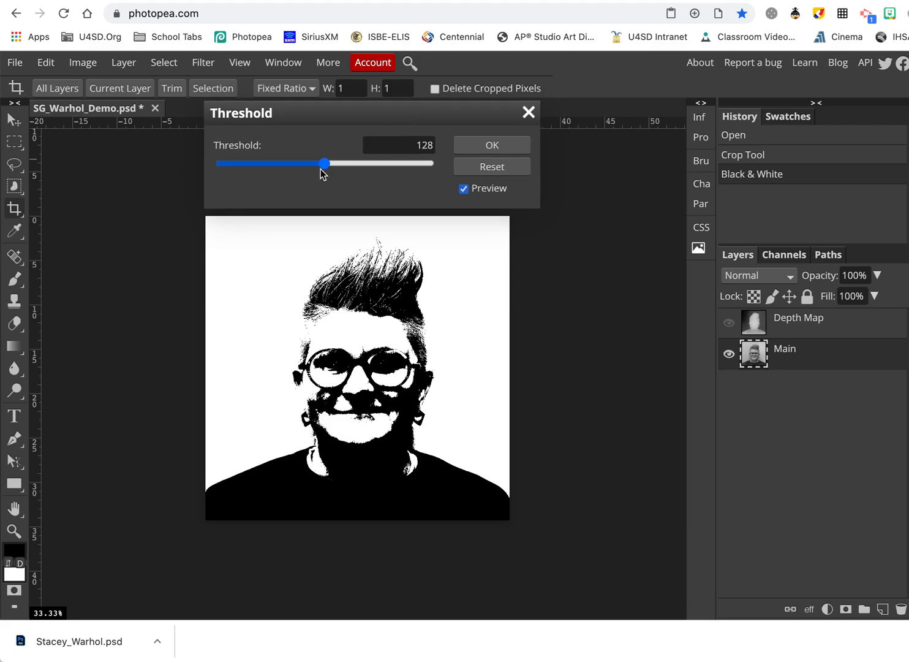
{"action": "mouse_move", "coordinate": [322, 168]}
{"action": "left_mouse_down"}
{"action": "mouse_move", "coordinate": [389, 169]}
{"action": "mouse_move", "coordinate": [306, 173]}
{"action": "mouse_move", "coordinate": [318, 173]}
{"action": "left_mouse_up"}
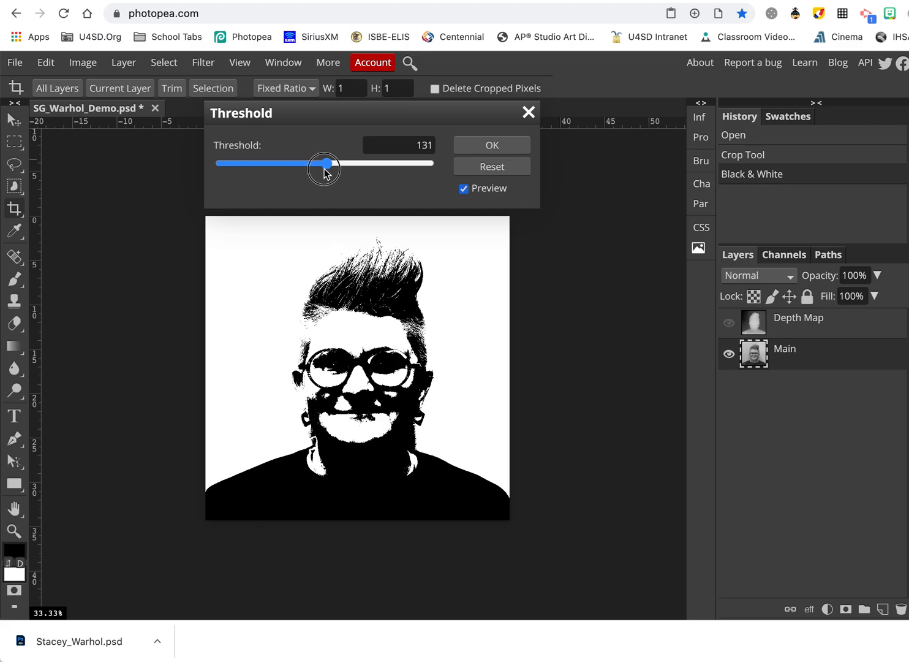
{"action": "left_click_drag", "start_coordinate": [323, 172], "coordinate": [324, 174]}
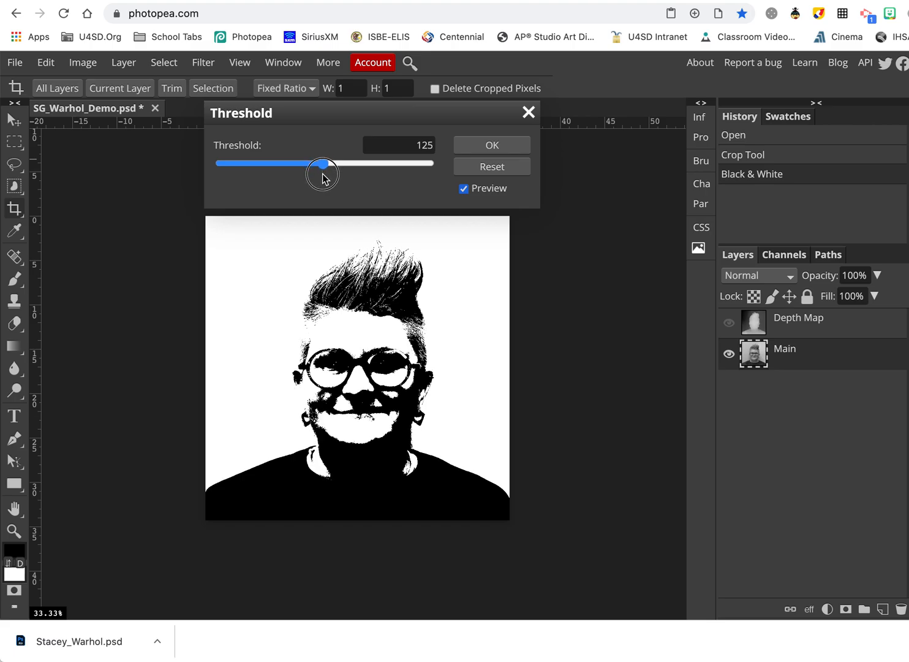
{"action": "left_click_drag", "start_coordinate": [325, 179], "coordinate": [322, 174]}
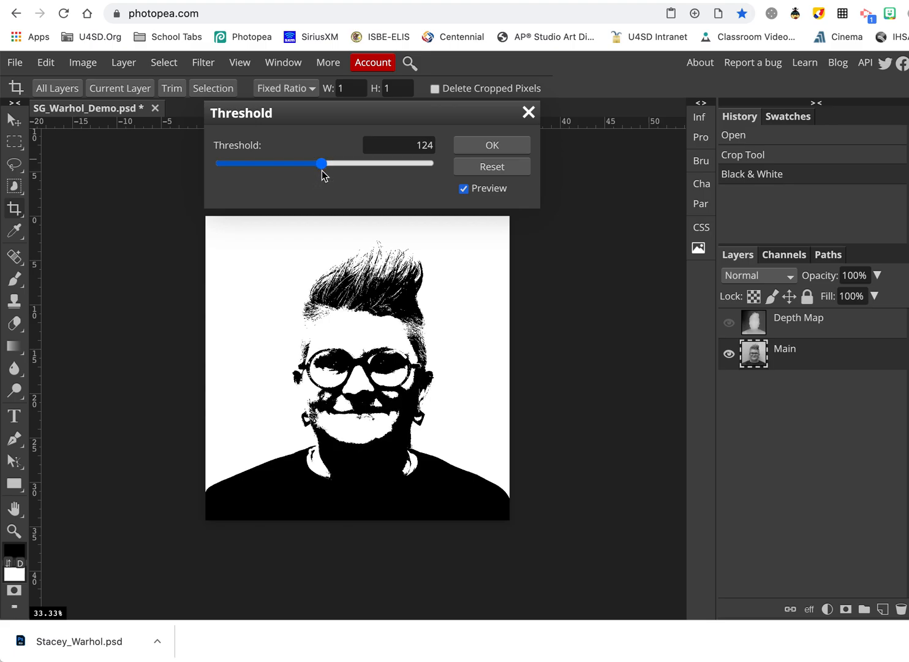
{"action": "left_click", "coordinate": [487, 147]}
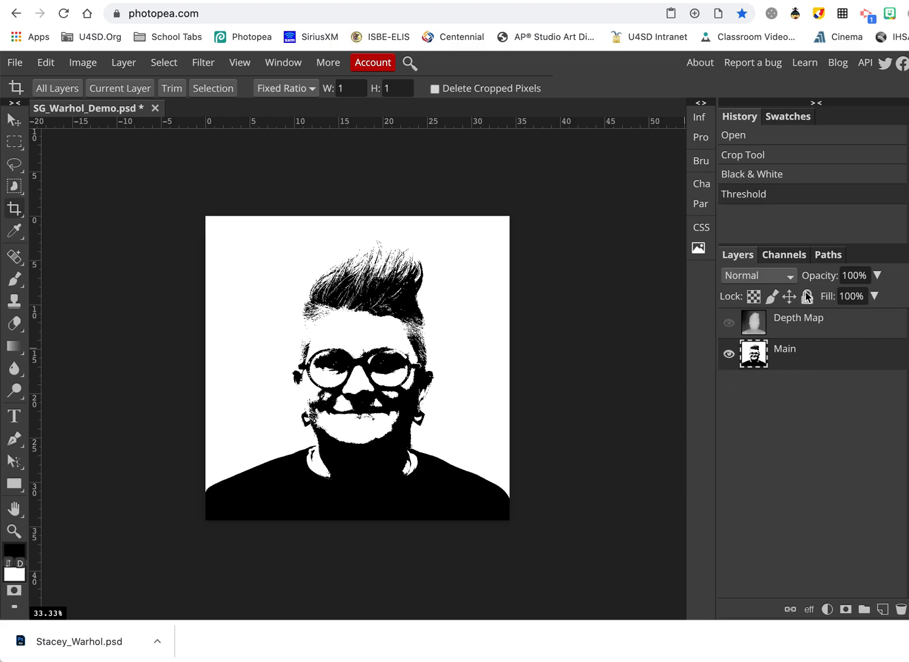
Rename the Main layer to 'Black'.
{"action": "left_click", "coordinate": [782, 354]}
{"action": "left_click", "coordinate": [781, 354]}
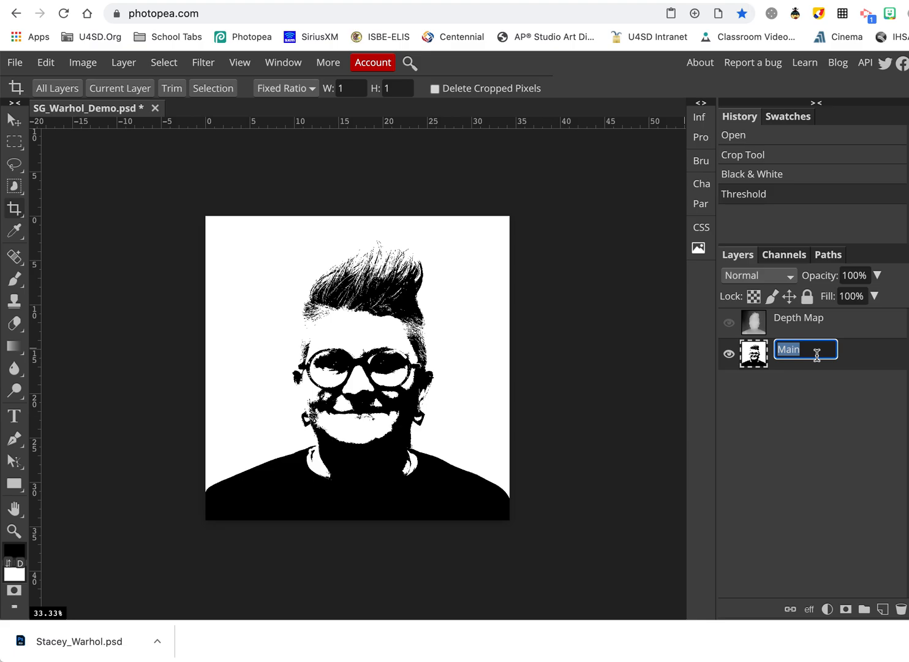
{"action": "type", "text": "Bal"}
{"action": "key", "text": "BackSpace"}
{"action": "key", "text": "BackSpace"}
{"action": "type", "text": "la"}
{"action": "key", "text": "Return"}
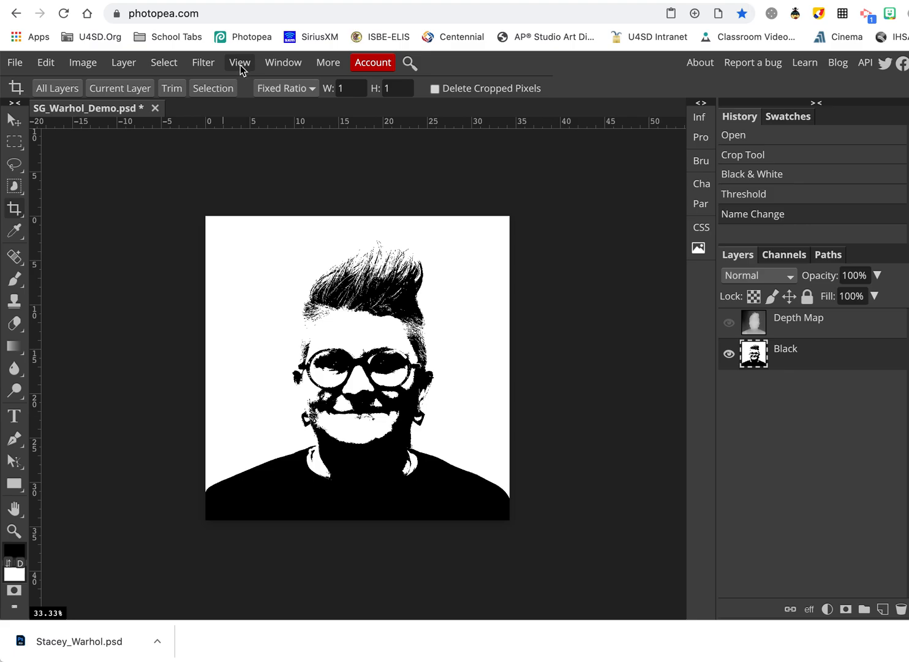
Select the white areas with Color Range and delete them from the Black layer.
{"action": "left_click", "coordinate": [203, 63]}
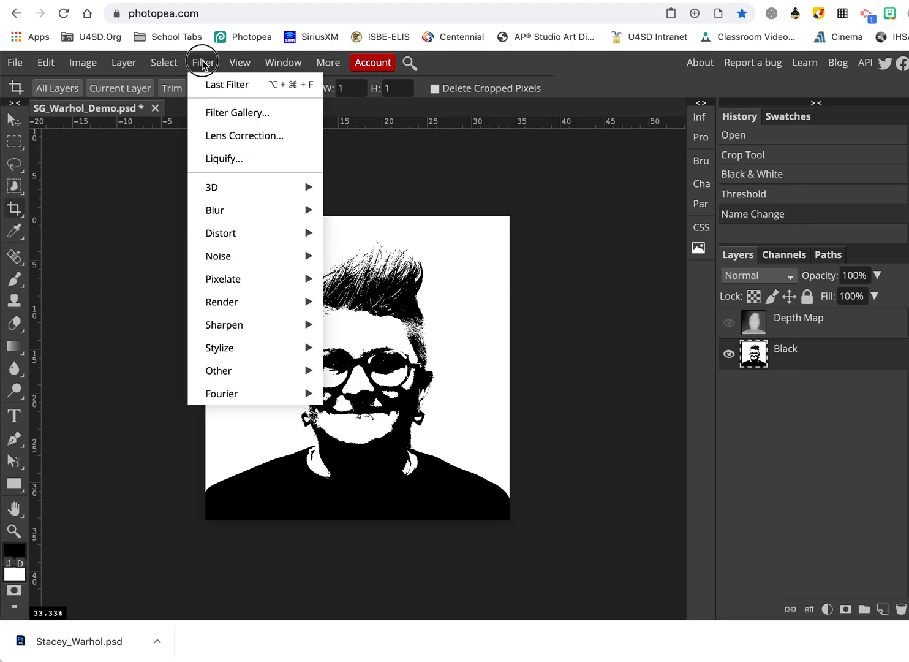
{"action": "mouse_move", "coordinate": [166, 64]}
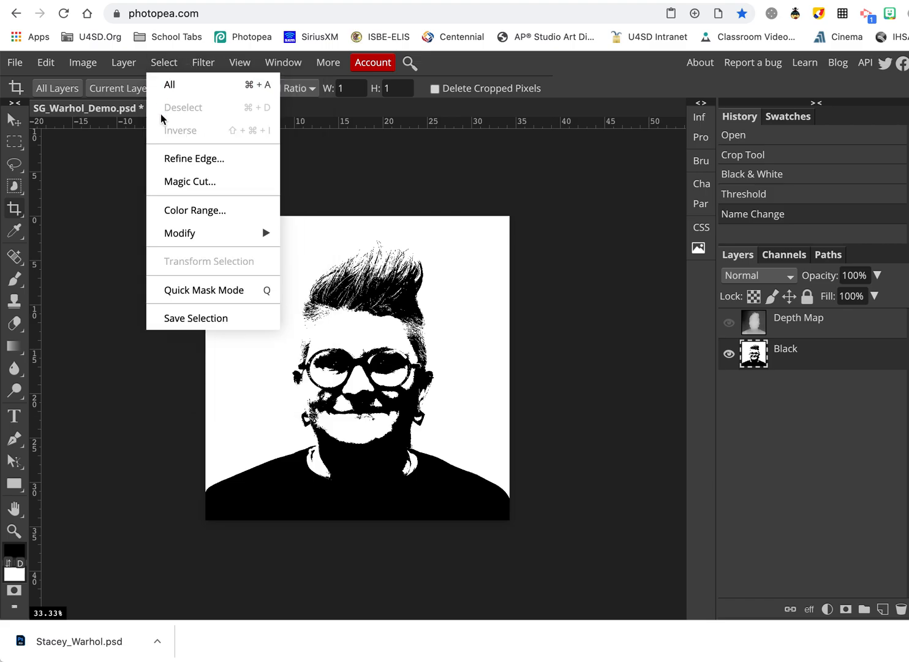
{"action": "left_click", "coordinate": [179, 210]}
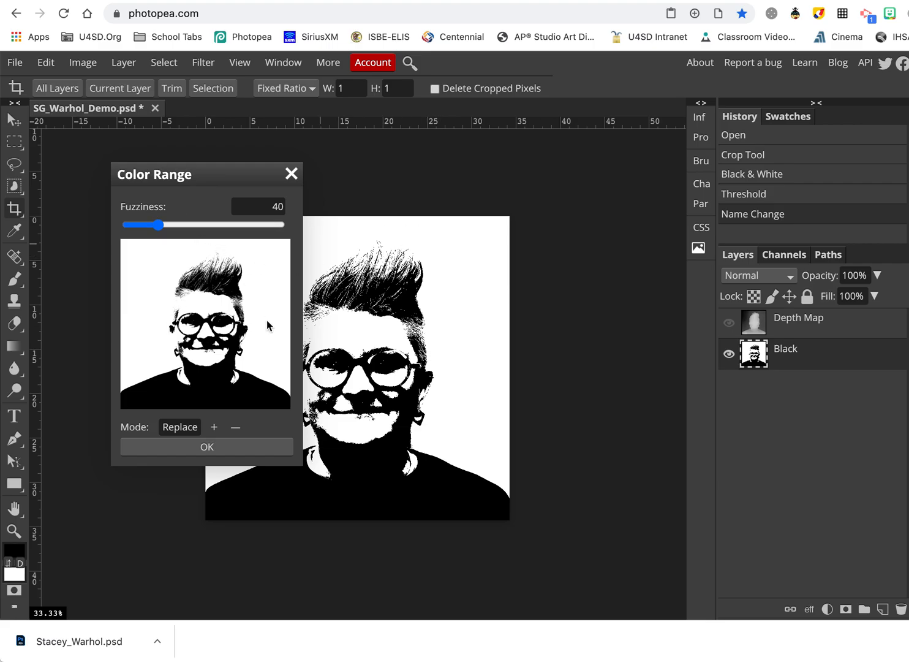
{"action": "left_click", "coordinate": [472, 241]}
{"action": "left_click", "coordinate": [216, 446]}
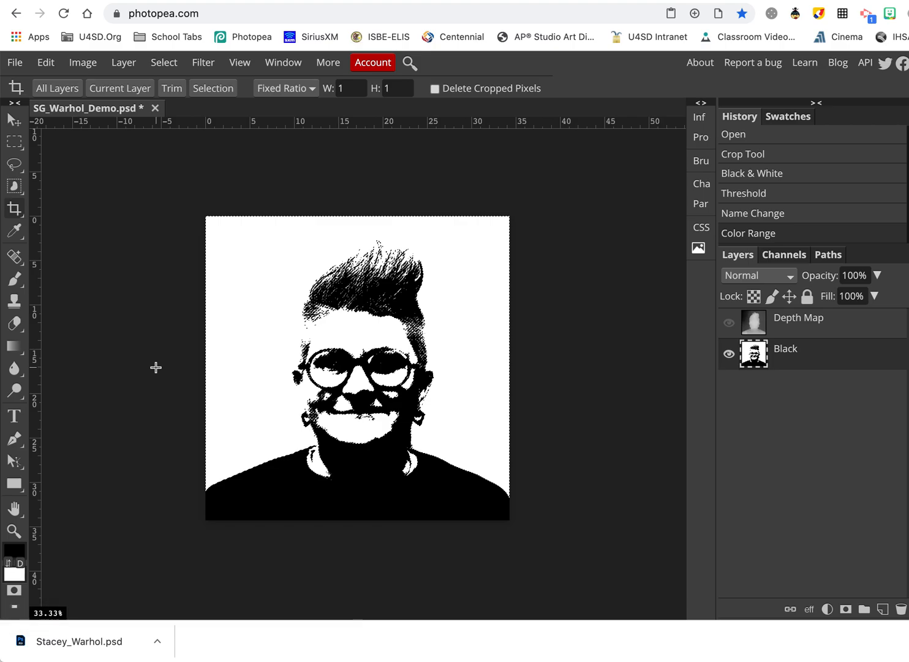
{"action": "key", "text": "Delete"}
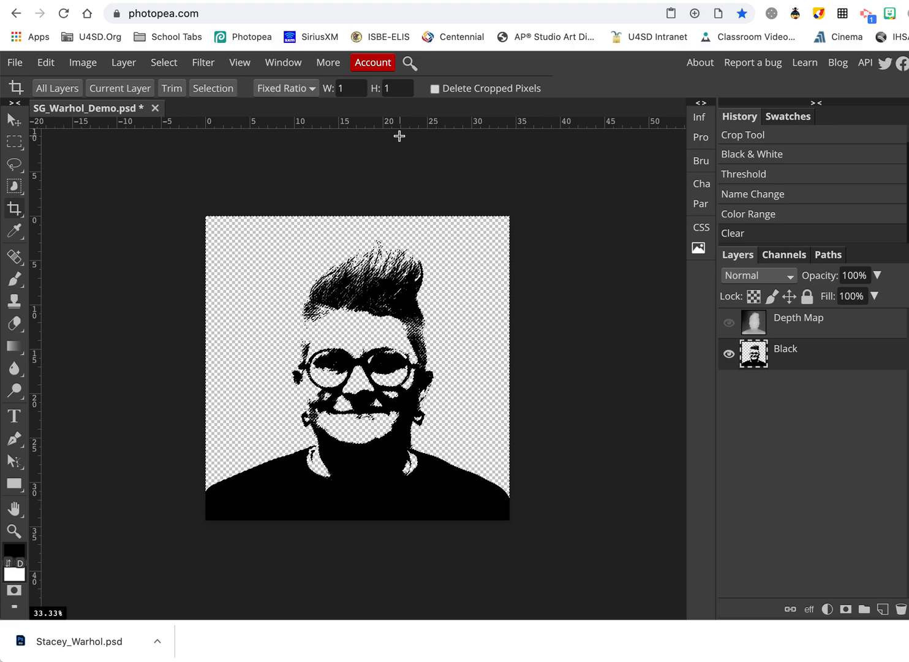
{"action": "left_click", "coordinate": [89, 66]}
{"action": "left_click", "coordinate": [122, 63]}
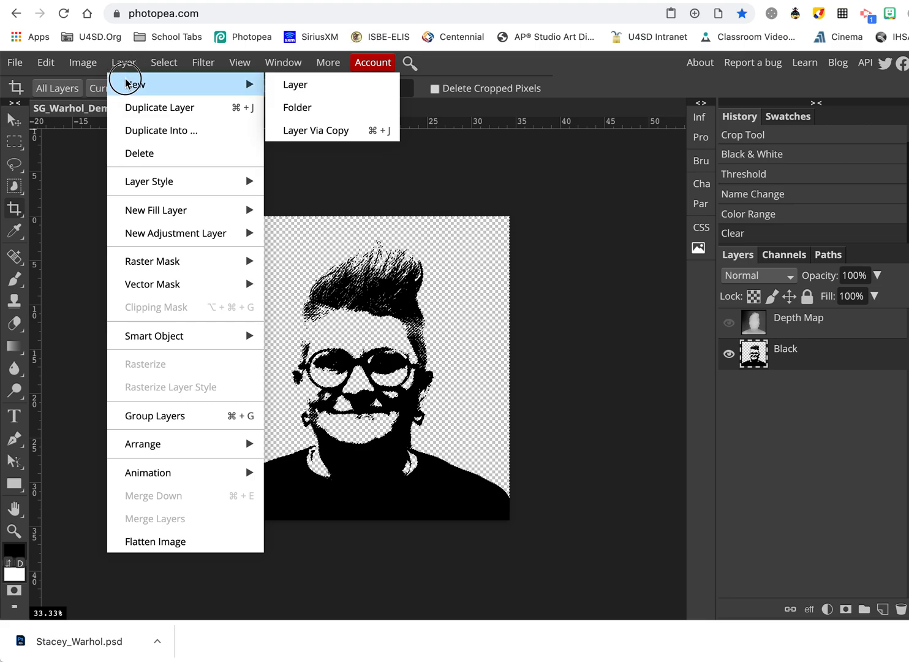
Add two new layers named 'background' and 'clothes'.
{"action": "left_click", "coordinate": [297, 87]}
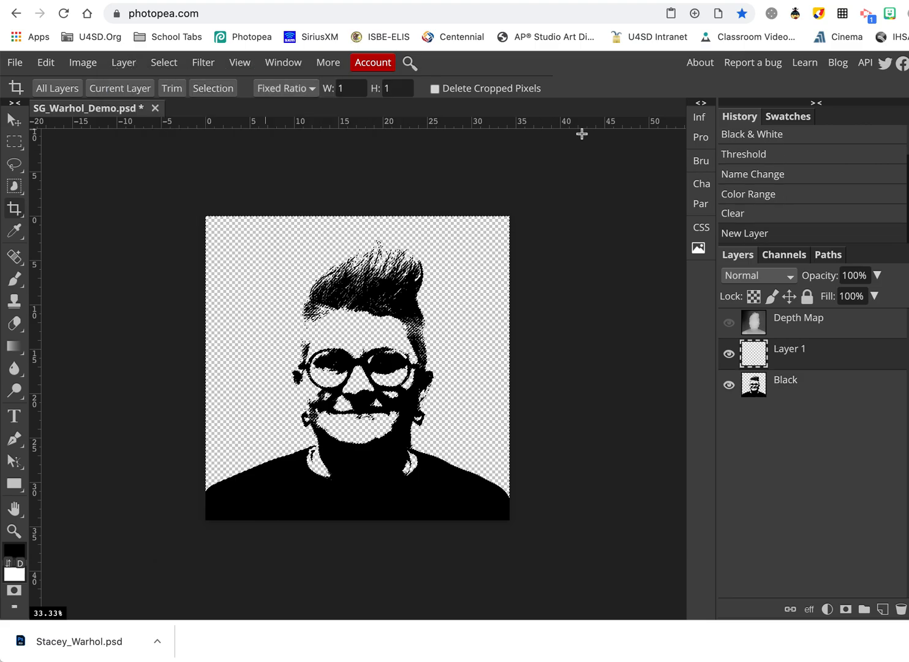
{"action": "double_click", "coordinate": [787, 355]}
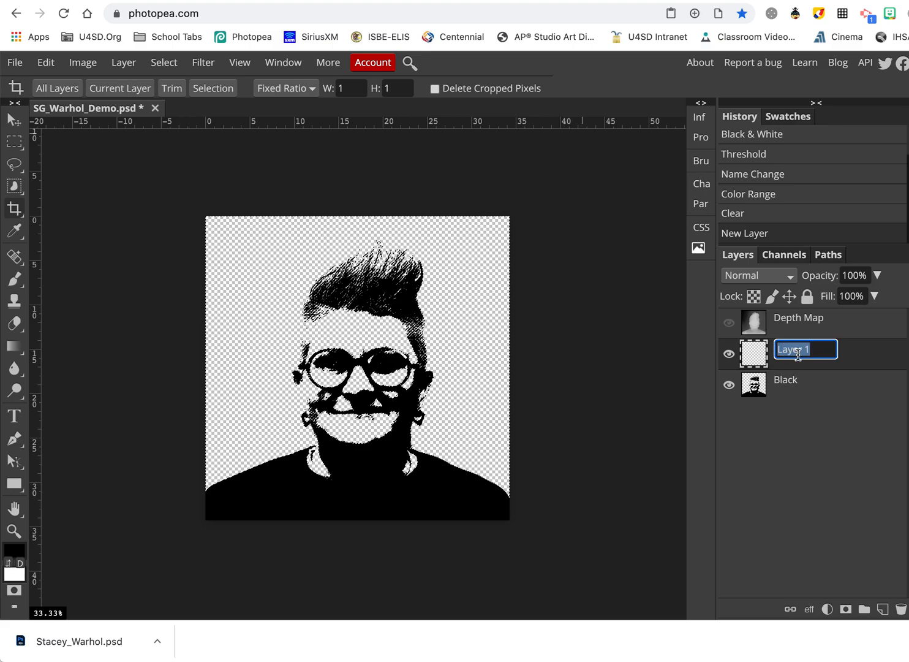
{"action": "type", "text": "background"}
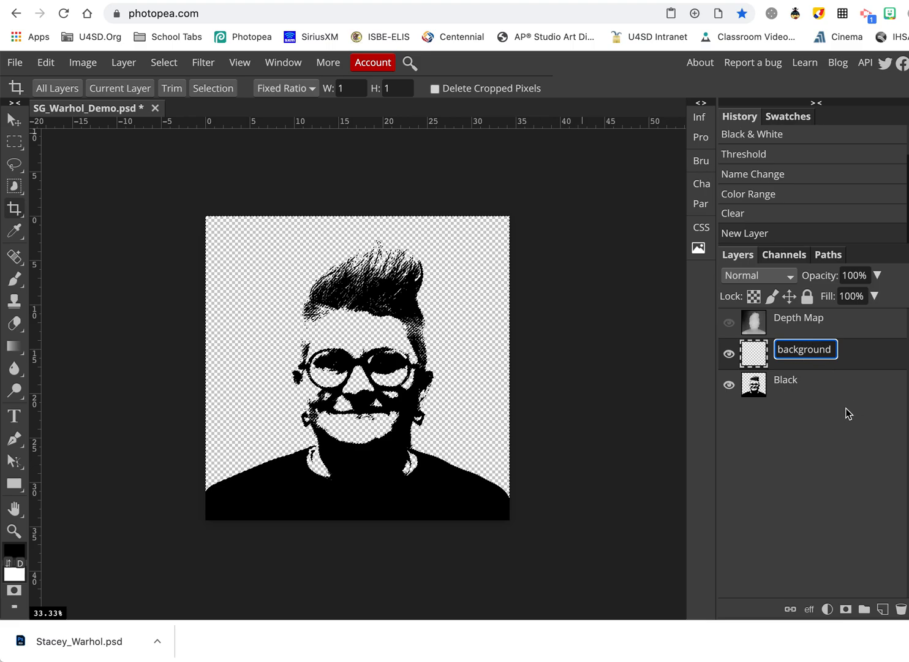
{"action": "key", "text": "Return"}
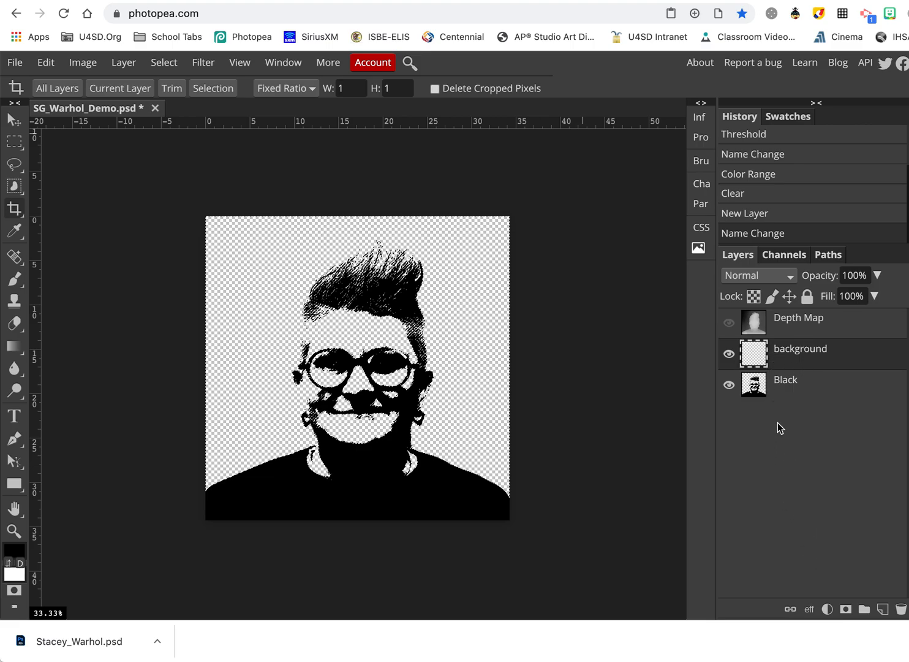
{"action": "left_click", "coordinate": [883, 610]}
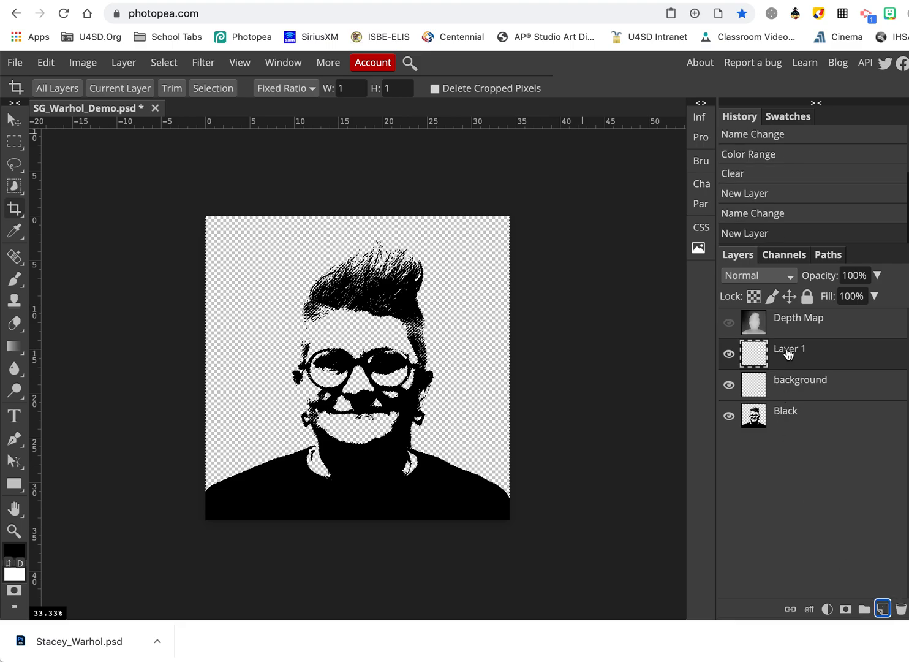
{"action": "double_click", "coordinate": [787, 349]}
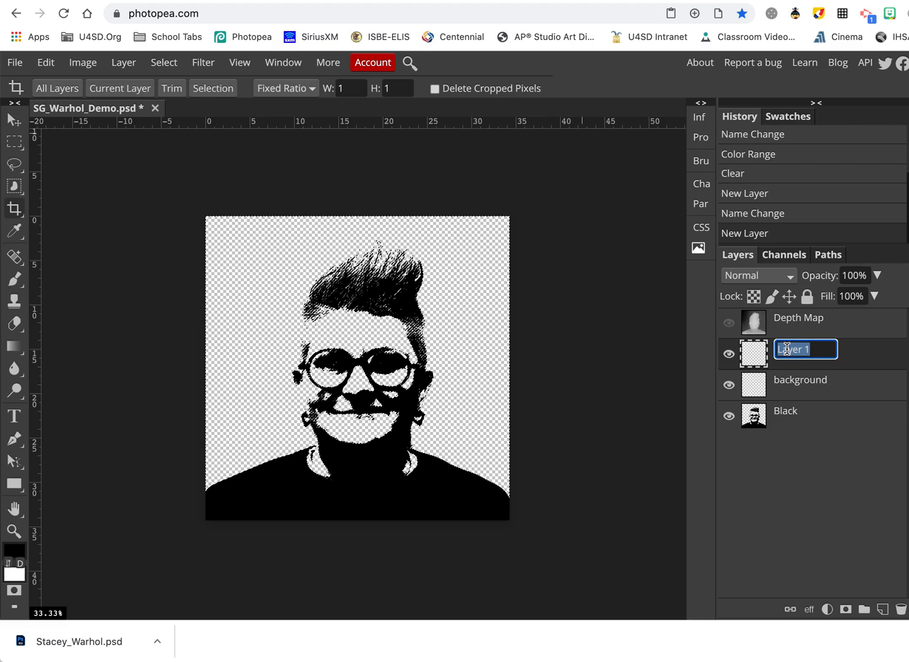
{"action": "type", "text": "clothes"}
{"action": "key", "text": "Return"}
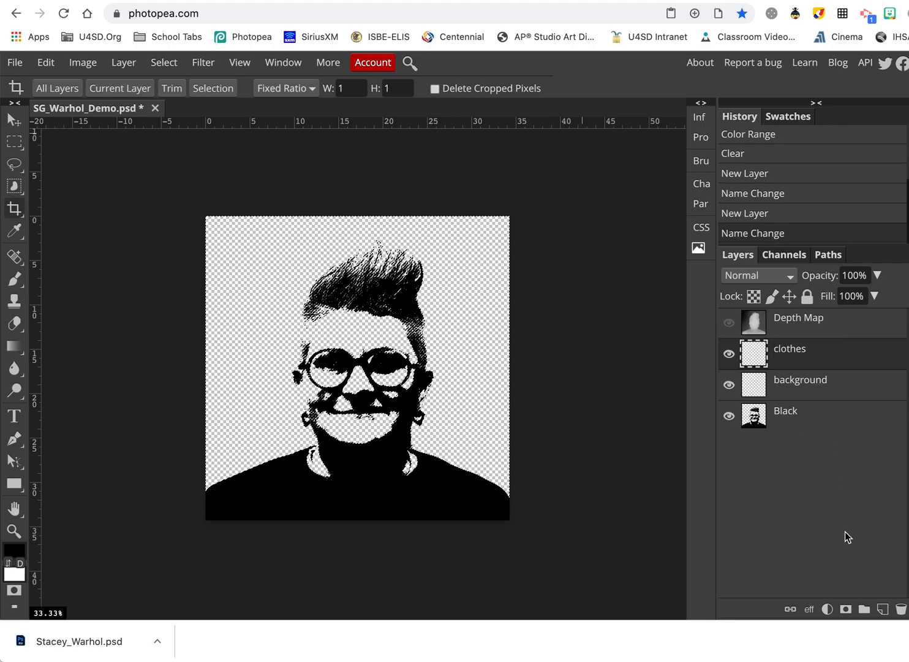
Add more layers and rename them 'skin' and 'lips'.
{"action": "left_click", "coordinate": [881, 610]}
{"action": "left_click", "coordinate": [794, 350]}
{"action": "double_click", "coordinate": [794, 350]}
{"action": "type", "text": "skin"}
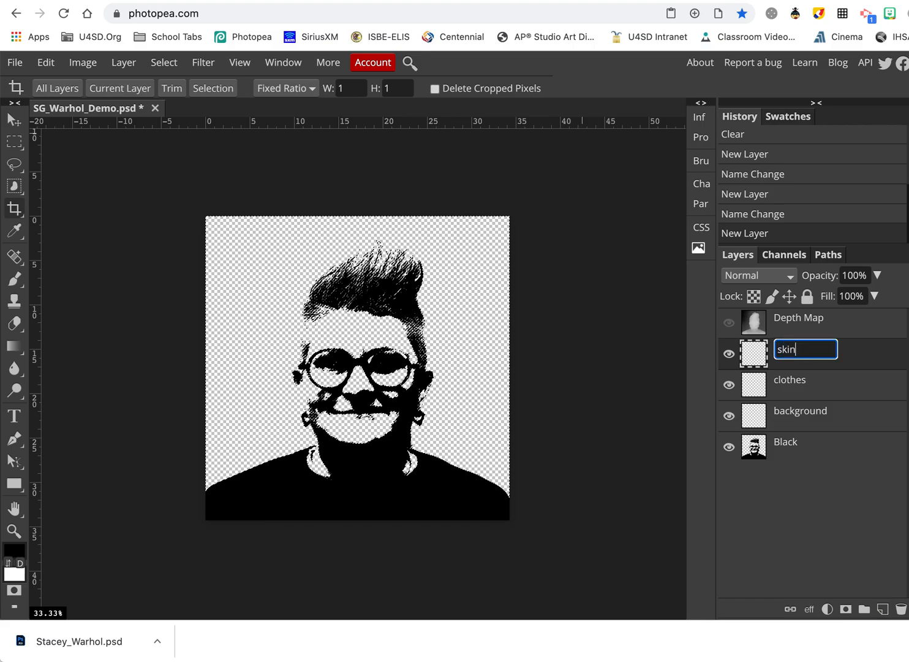
{"action": "key", "text": "Return"}
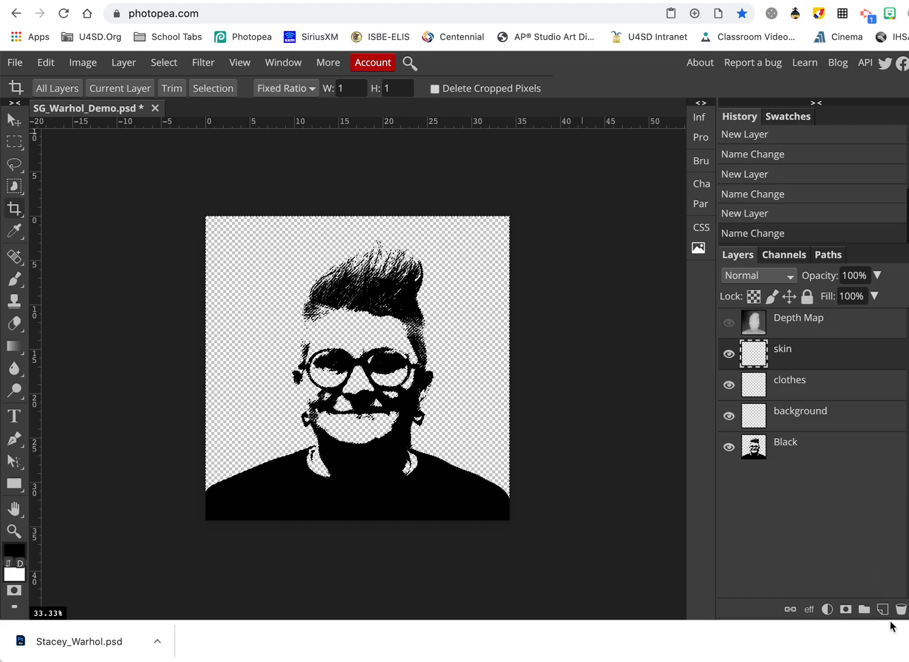
{"action": "left_click", "coordinate": [883, 609]}
{"action": "left_click", "coordinate": [883, 610]}
{"action": "left_click", "coordinate": [785, 384]}
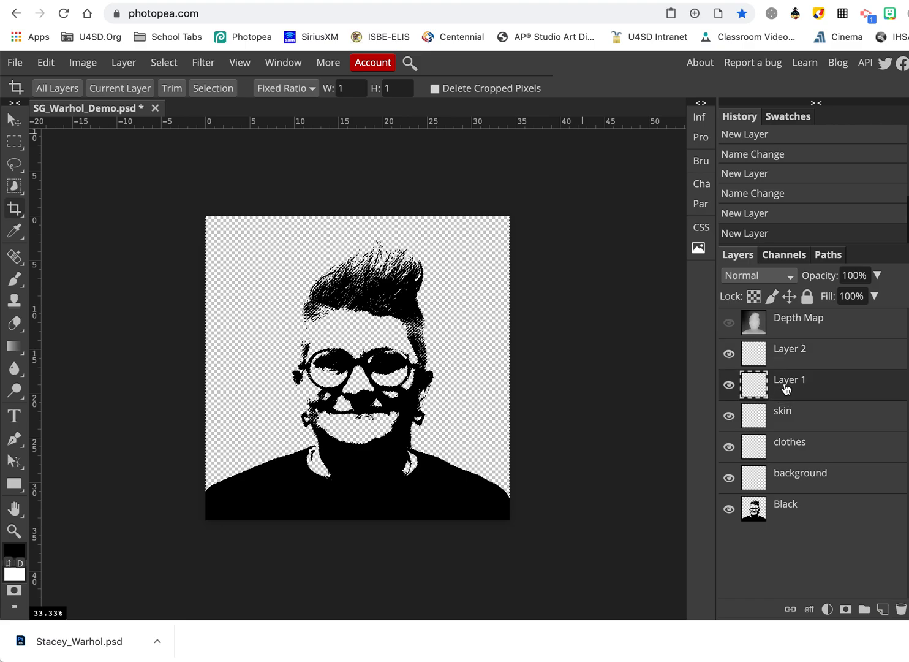
{"action": "double_click", "coordinate": [787, 382]}
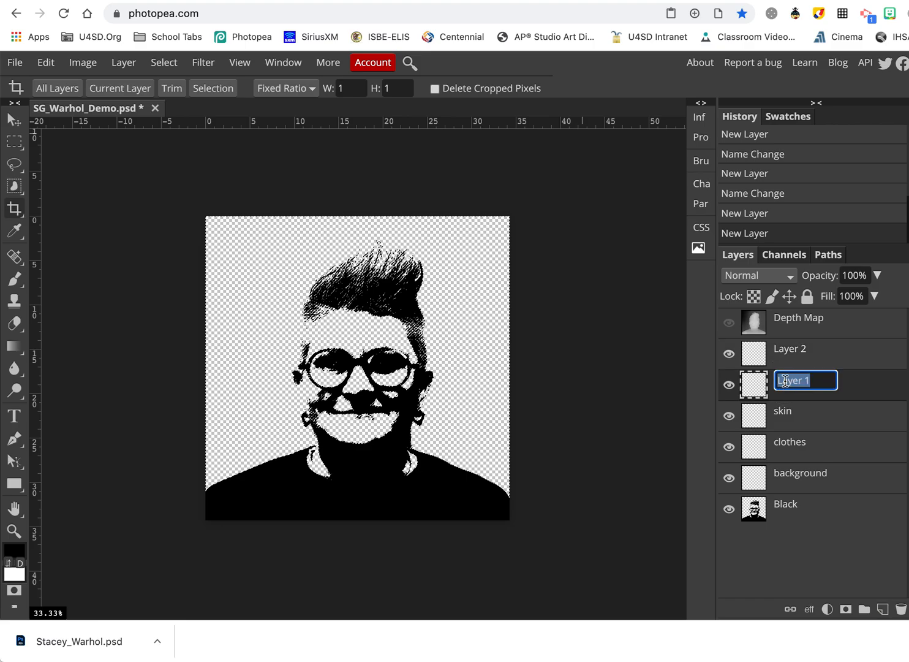
{"action": "type", "text": "lips"}
{"action": "key", "text": "Return"}
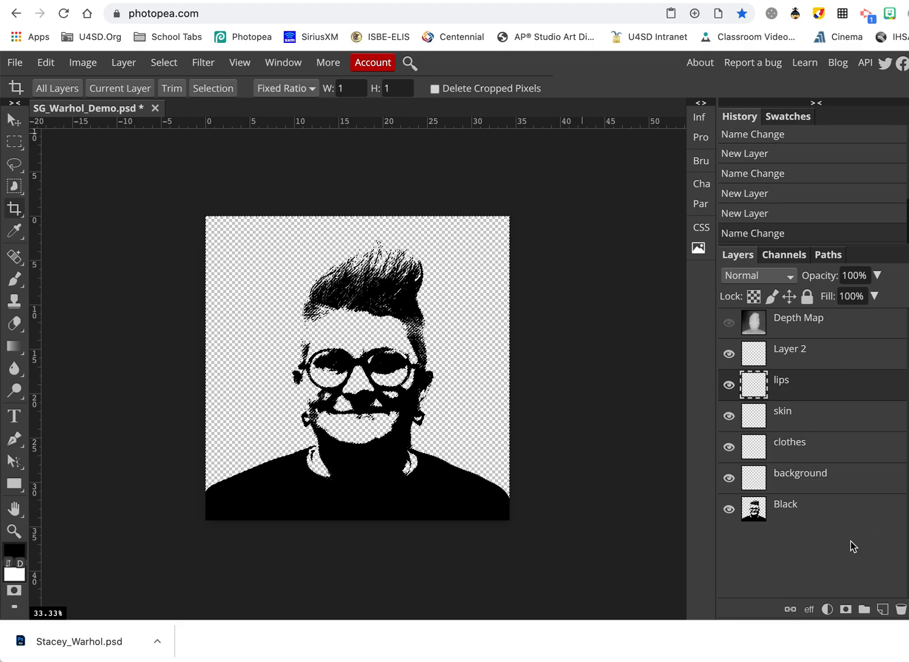
Add a 'hair' layer and delete the leftover Layer 2.
{"action": "left_click", "coordinate": [883, 609]}
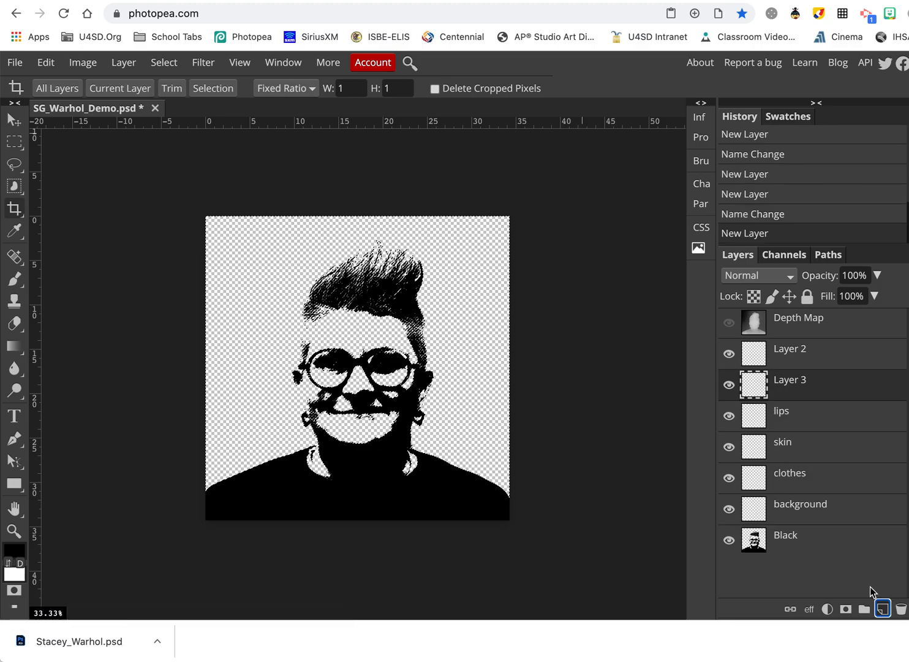
{"action": "double_click", "coordinate": [790, 382]}
{"action": "type", "text": "hair"}
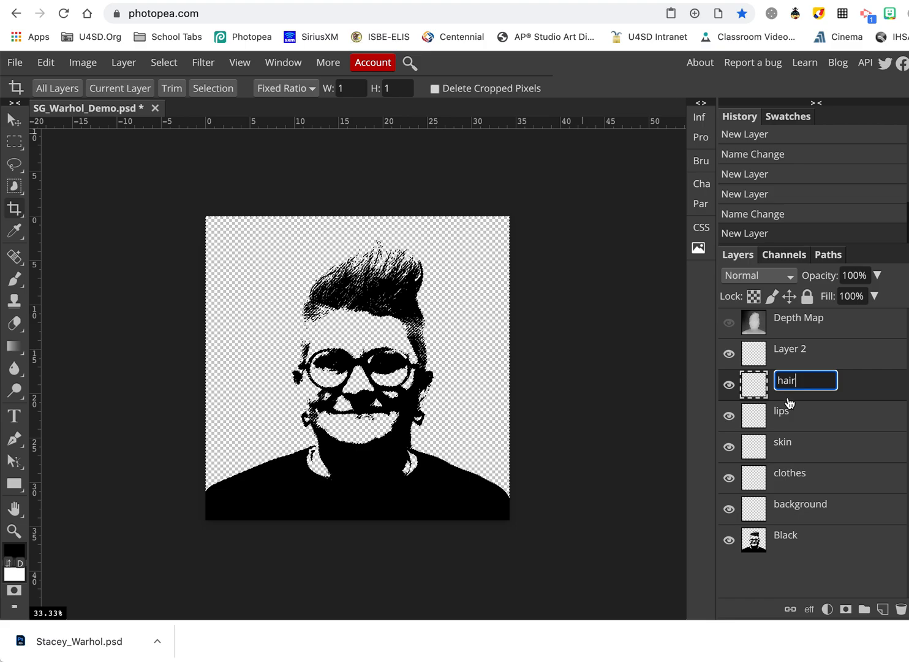
{"action": "left_click", "coordinate": [808, 576]}
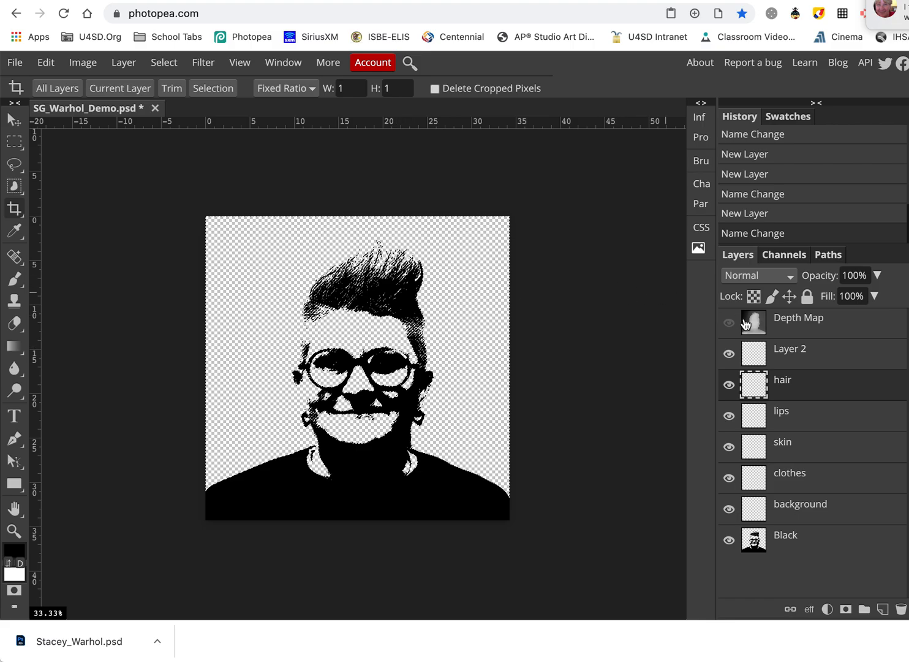
{"action": "left_click", "coordinate": [793, 357]}
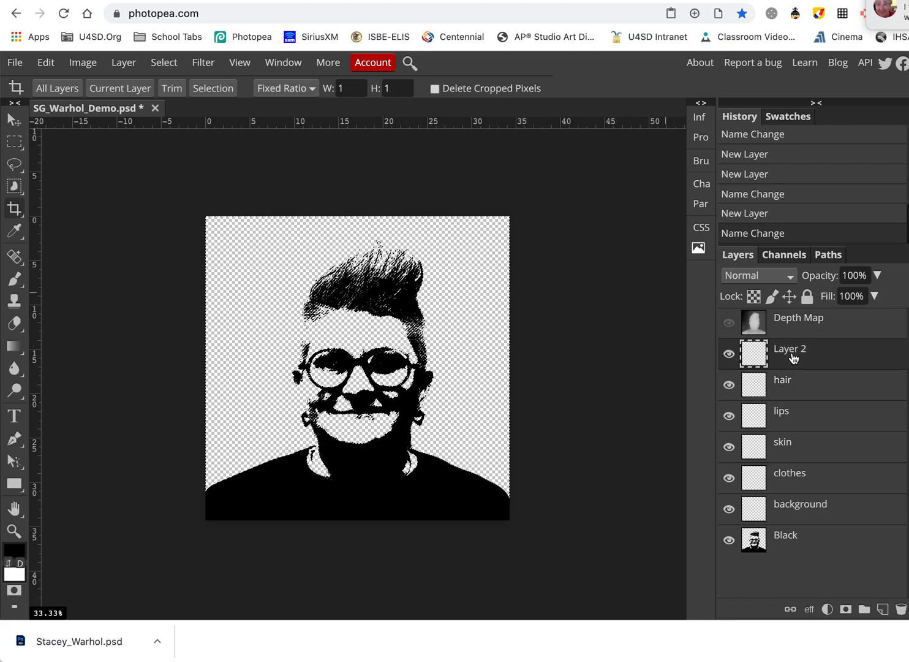
{"action": "left_click", "coordinate": [902, 609]}
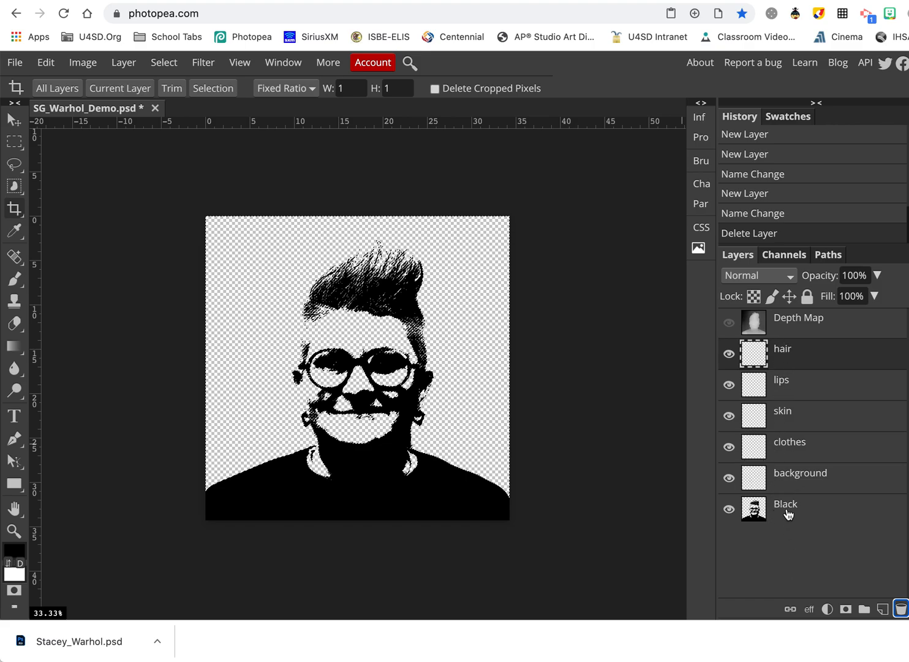
Move Black above the colour layers and clothes above skin in the Layers panel.
{"action": "left_click_drag", "start_coordinate": [787, 514], "coordinate": [782, 350]}
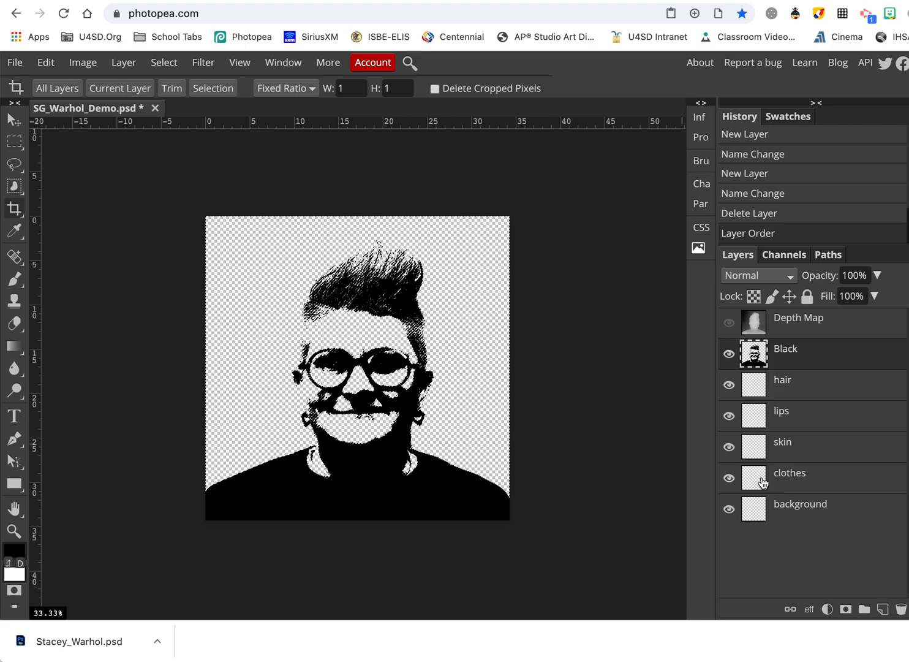
{"action": "left_click_drag", "start_coordinate": [794, 482], "coordinate": [796, 444]}
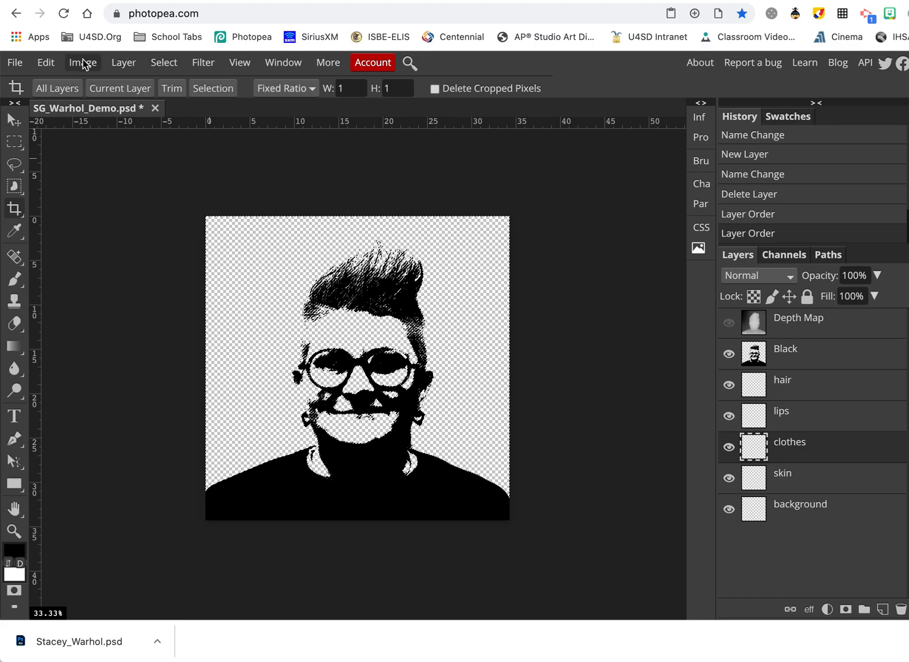
{"action": "left_click", "coordinate": [19, 60]}
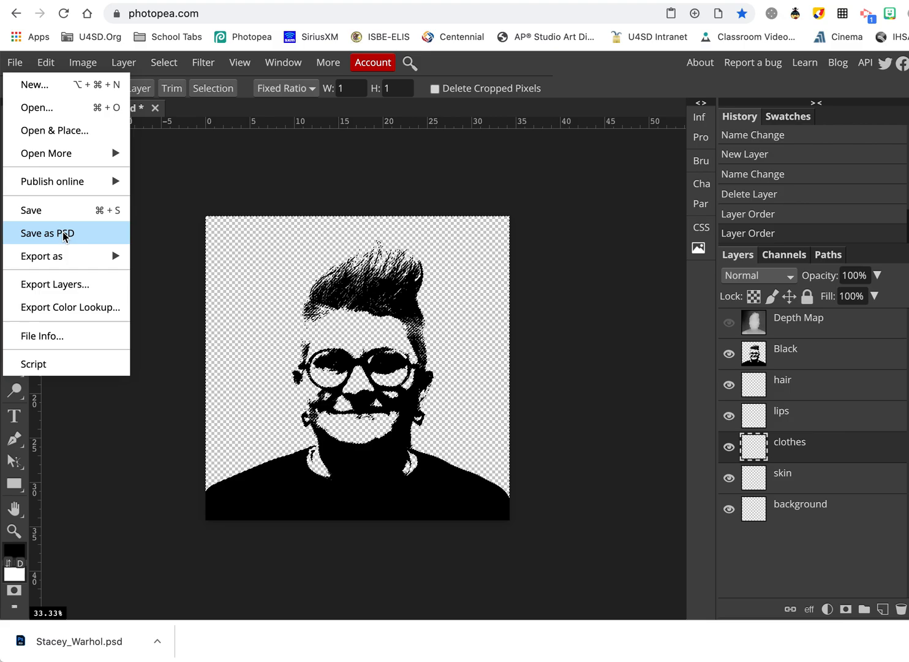
Save the master as a PSD, downloaded as SG_Warhol_Demo (6).psd.
{"action": "left_click", "coordinate": [62, 233]}
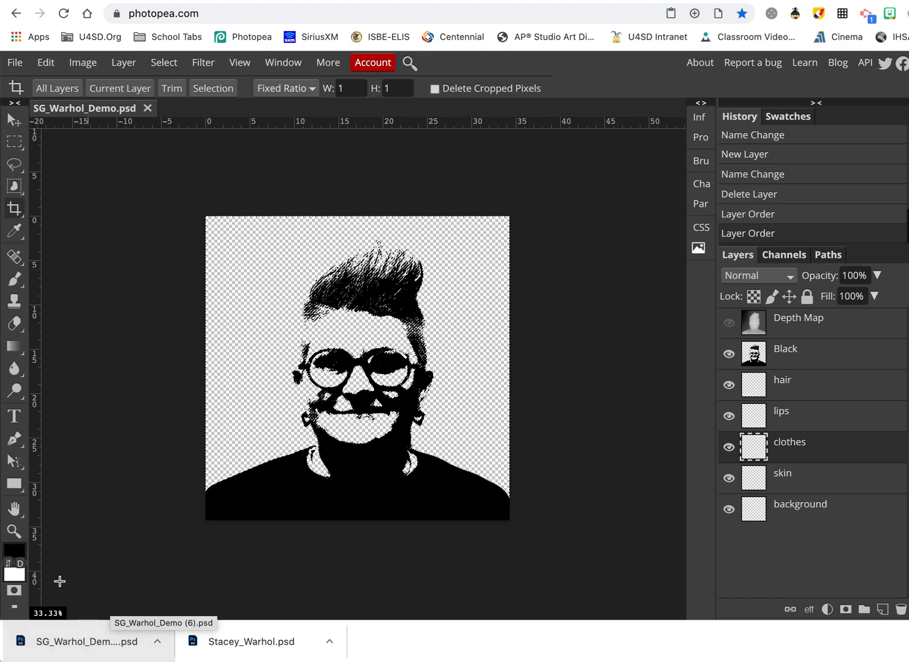
{"action": "left_click", "coordinate": [298, 1]}
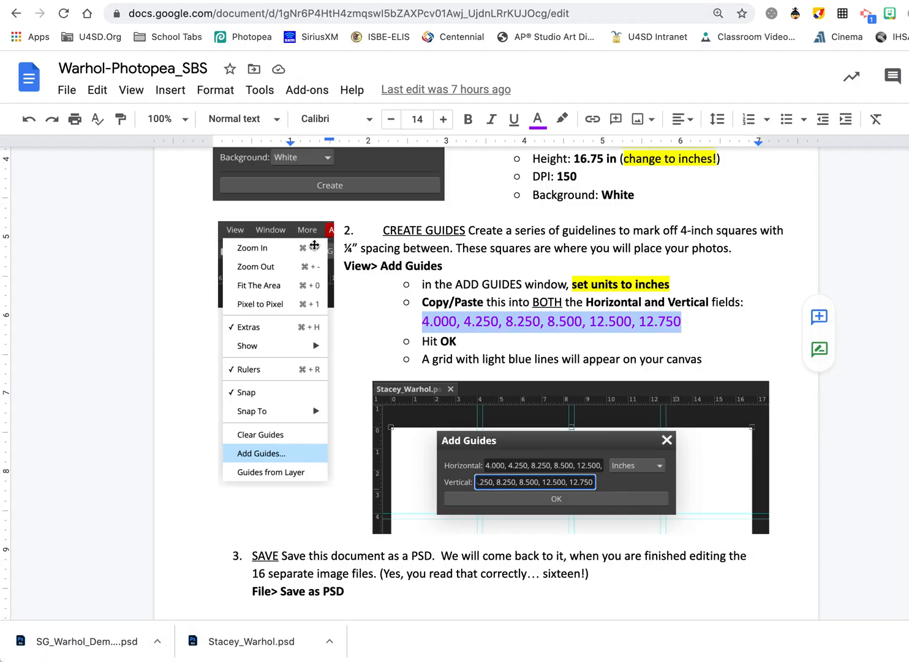
Scroll the instructions to the Reorder the layers and MAKE 16 COPIES sections.
{"action": "scroll", "coordinate": [314, 245], "scroll_direction": "down", "scroll_amount": 20}
{"action": "scroll", "coordinate": [314, 243], "scroll_direction": "down", "scroll_amount": 15}
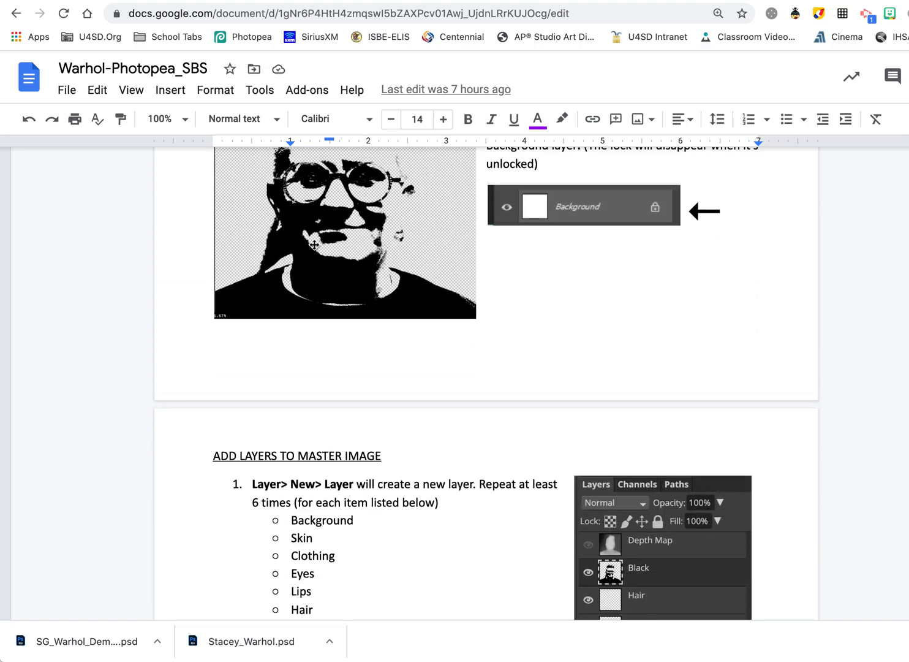
{"action": "scroll", "coordinate": [314, 244], "scroll_direction": "down", "scroll_amount": 1}
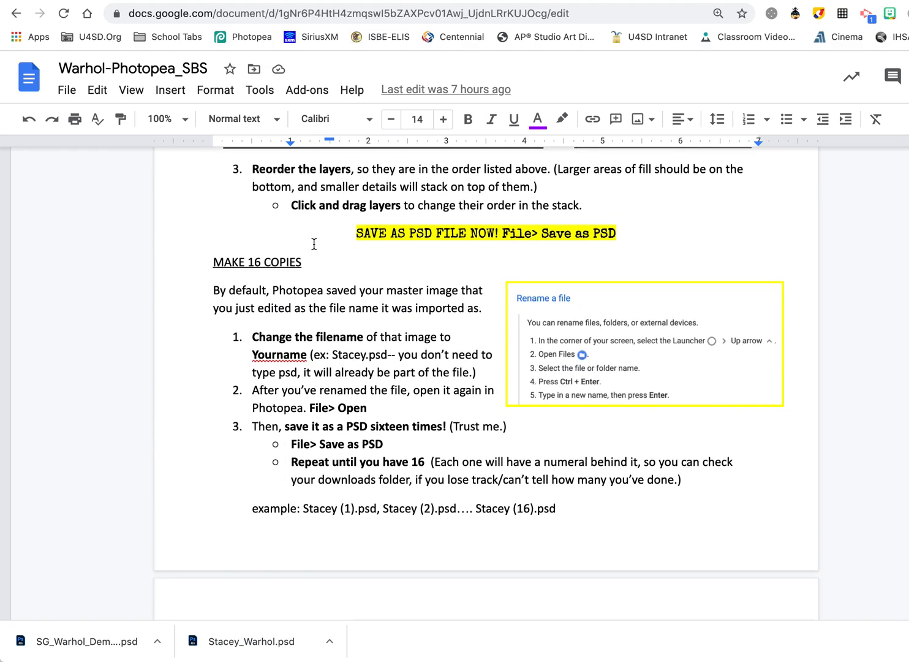
{"action": "scroll", "coordinate": [314, 244], "scroll_direction": "up", "scroll_amount": 4}
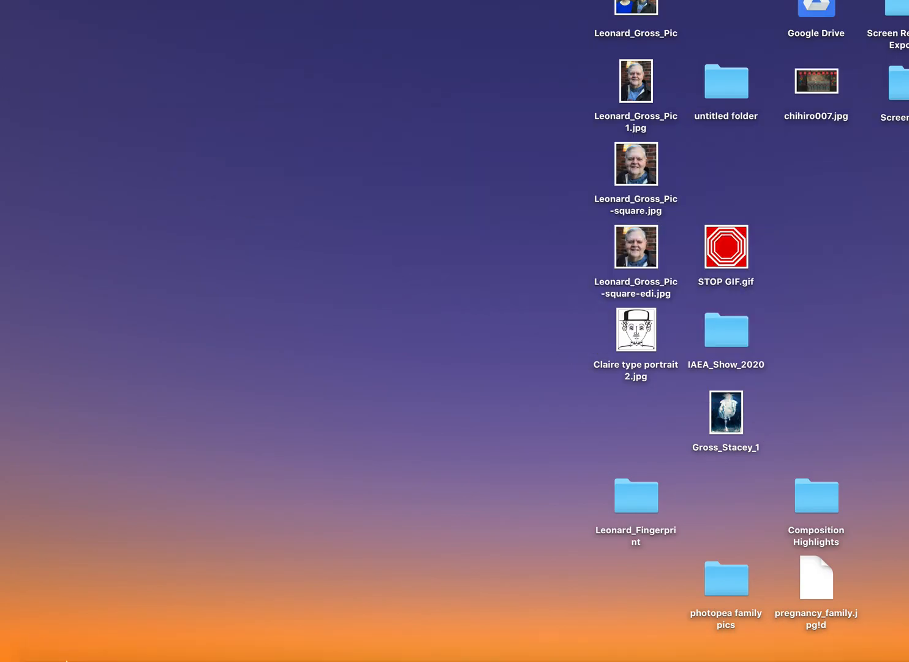
Open a Finder window and show the Downloads folder contents.
{"action": "left_click", "coordinate": [31, 643]}
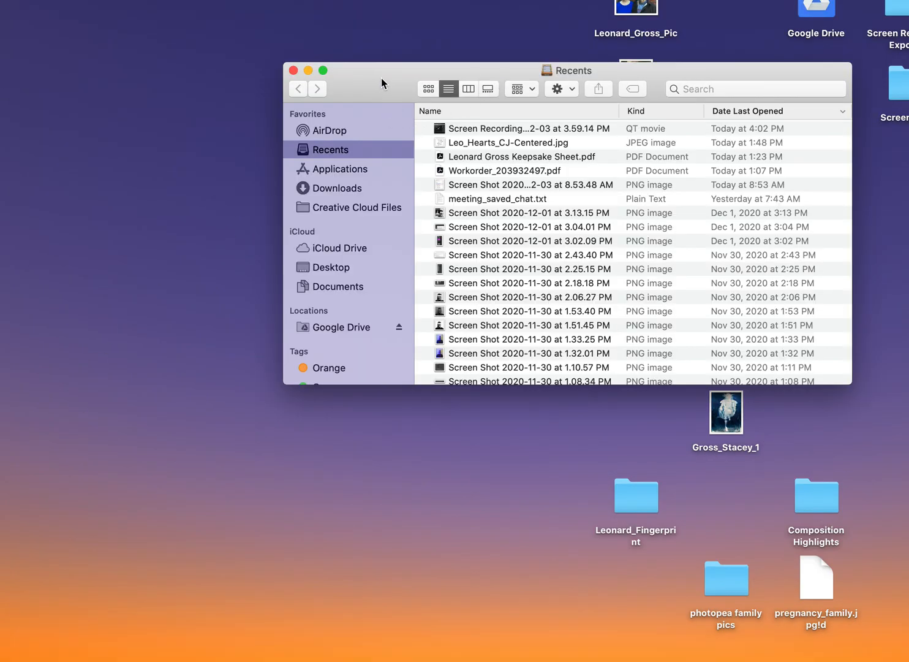
{"action": "left_click_drag", "start_coordinate": [382, 83], "coordinate": [310, 85]}
{"action": "left_click", "coordinate": [262, 188]}
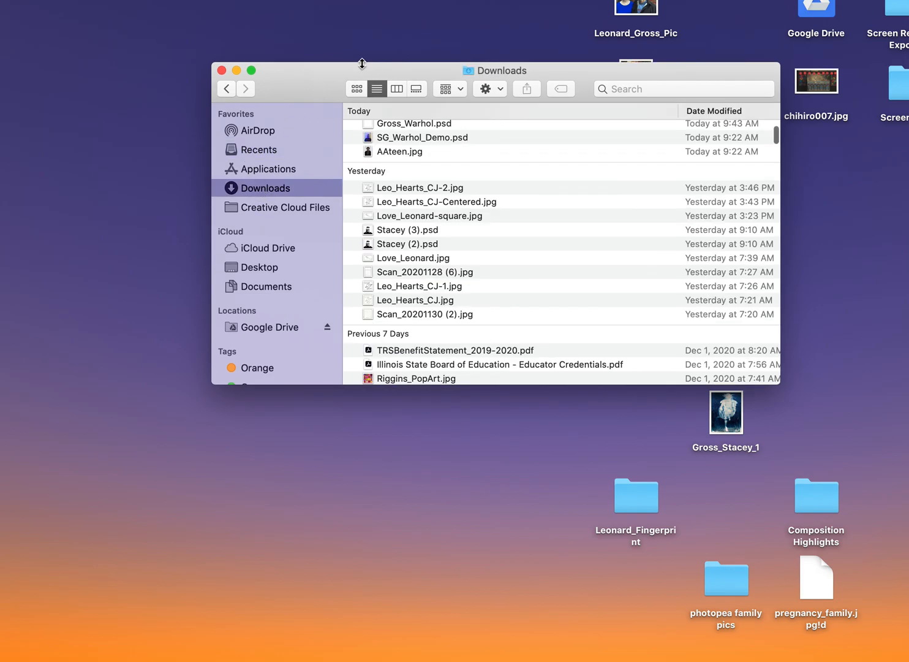
{"action": "left_click_drag", "start_coordinate": [329, 80], "coordinate": [278, 77]}
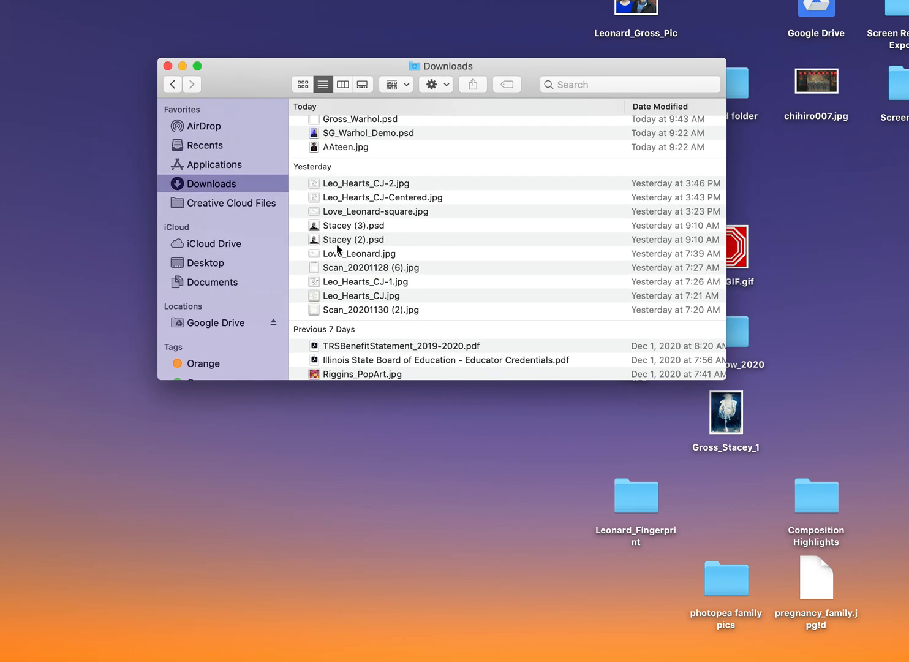
{"action": "scroll", "coordinate": [337, 244], "scroll_direction": "up", "scroll_amount": 5}
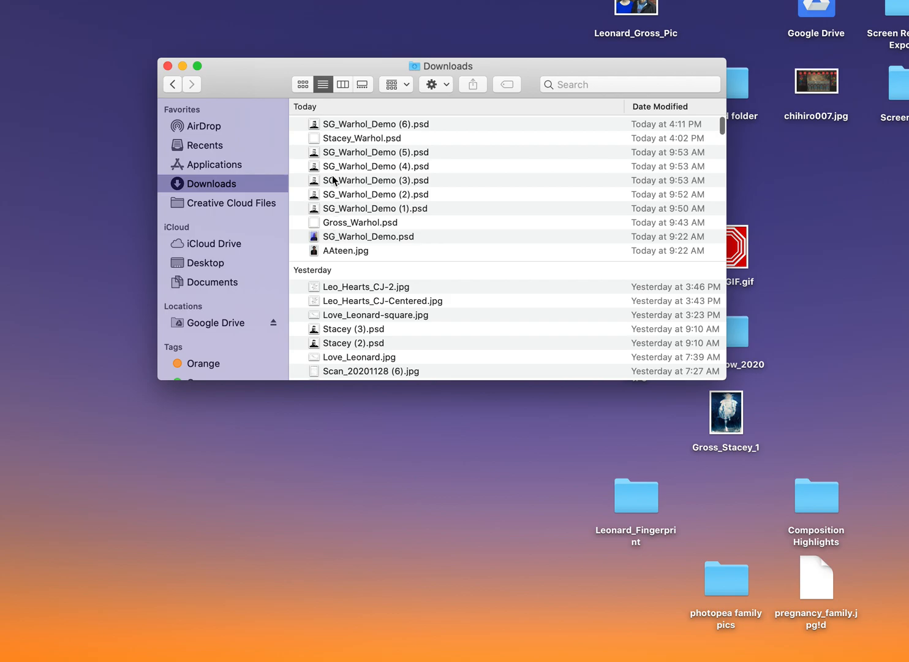
Try renaming SG_Warhol_Demo (6).psd to the student's first name, dismiss the name-taken warning, then open it.
{"action": "right_click", "coordinate": [338, 129]}
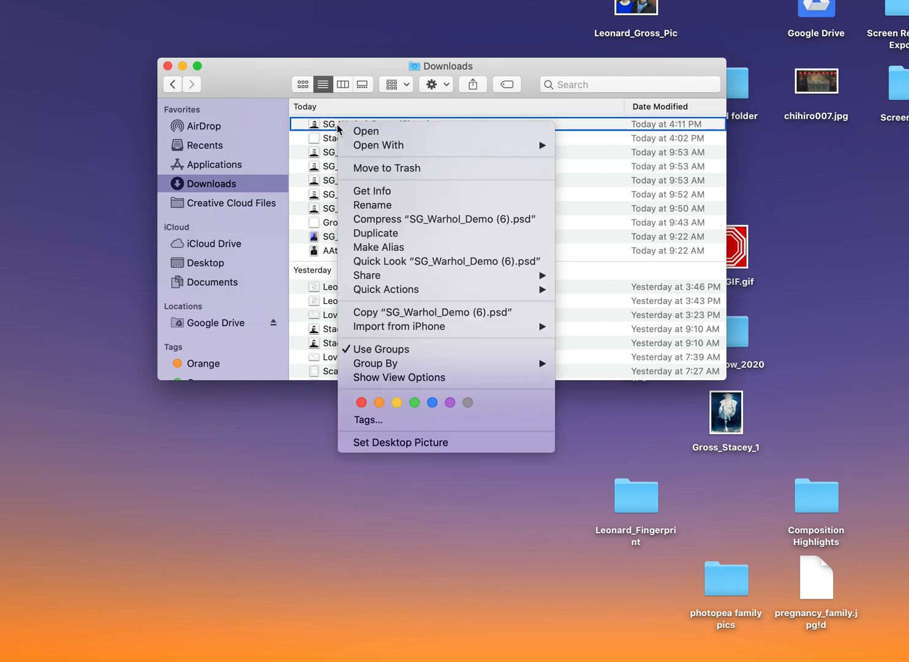
{"action": "left_click", "coordinate": [383, 209]}
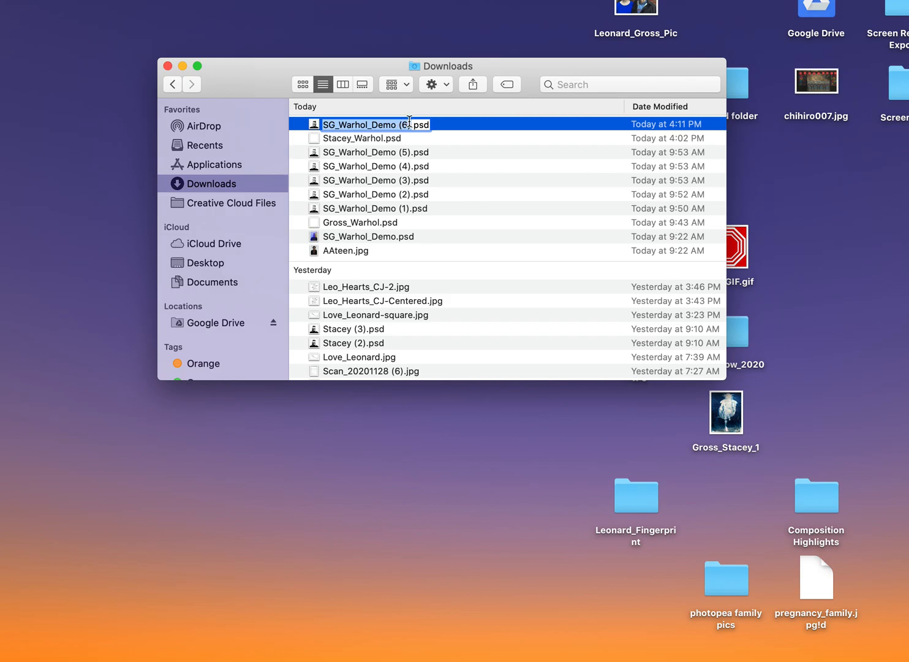
{"action": "type", "text": "Stacey"}
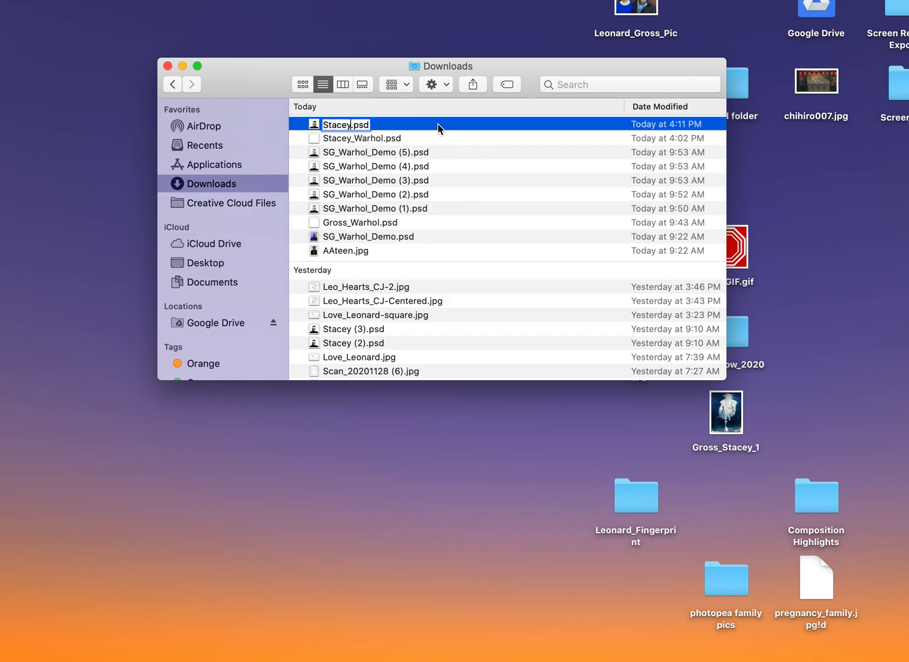
{"action": "key", "text": "Return"}
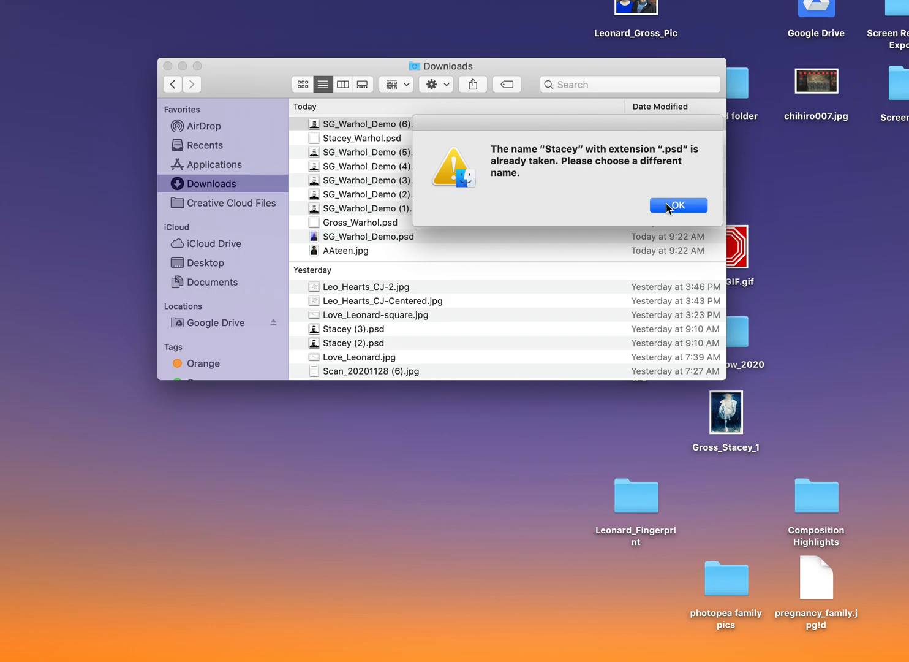
{"action": "left_click", "coordinate": [666, 203]}
{"action": "double_click", "coordinate": [334, 127]}
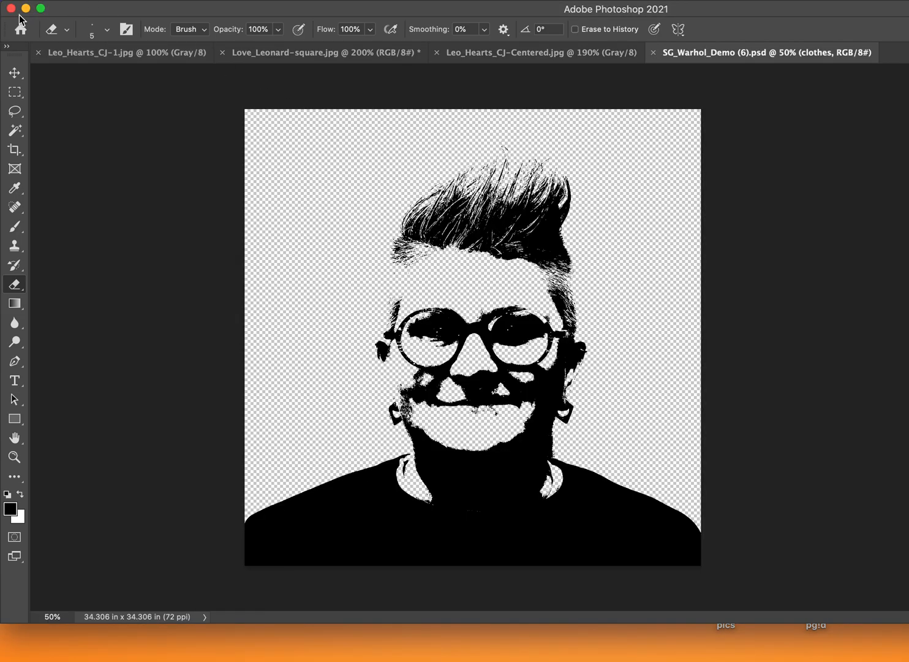
{"action": "key", "text": "super+q"}
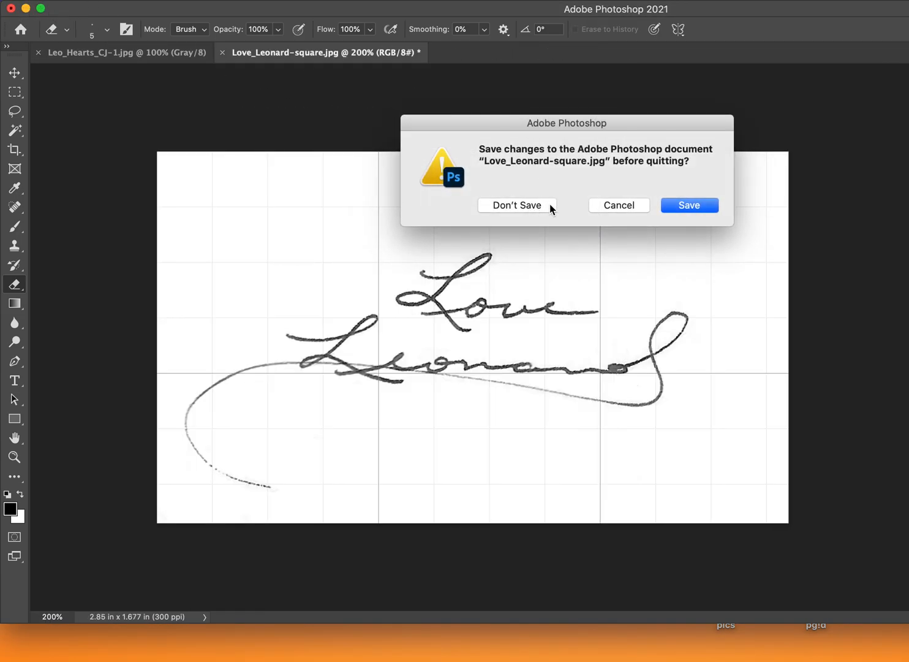
{"action": "left_click", "coordinate": [697, 211]}
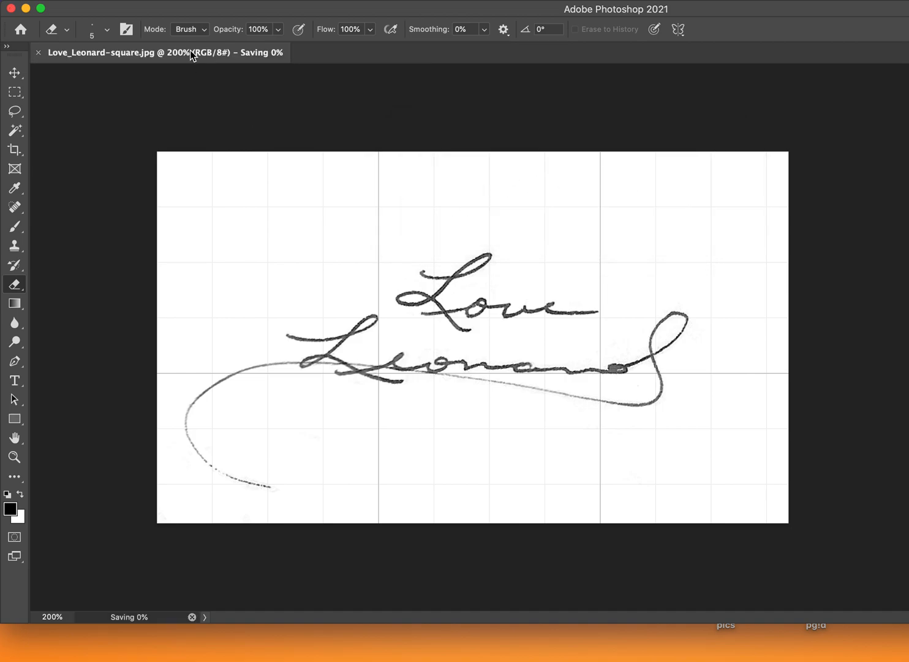
{"action": "right_click", "coordinate": [342, 124]}
{"action": "left_click", "coordinate": [362, 203]}
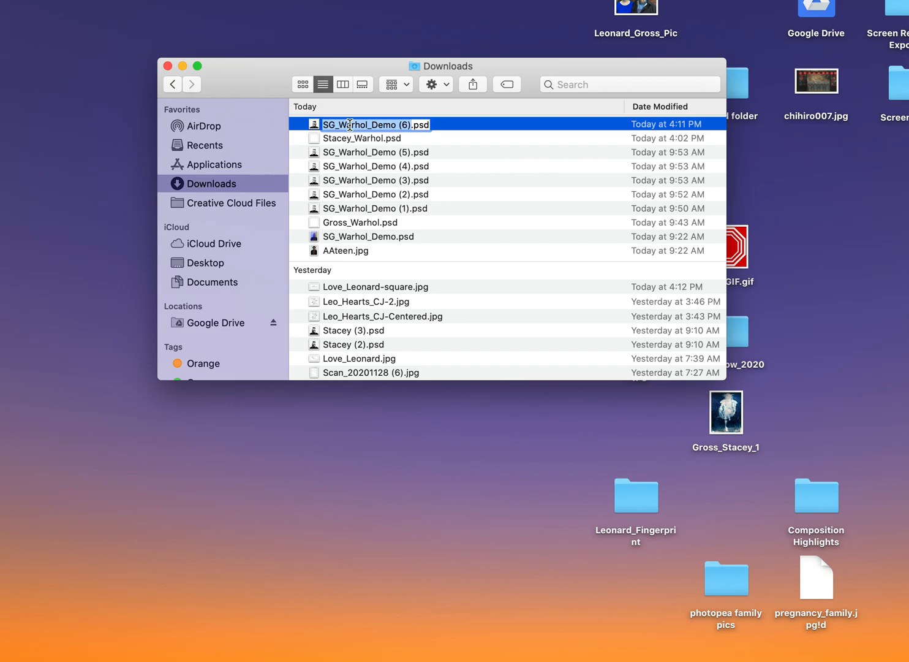
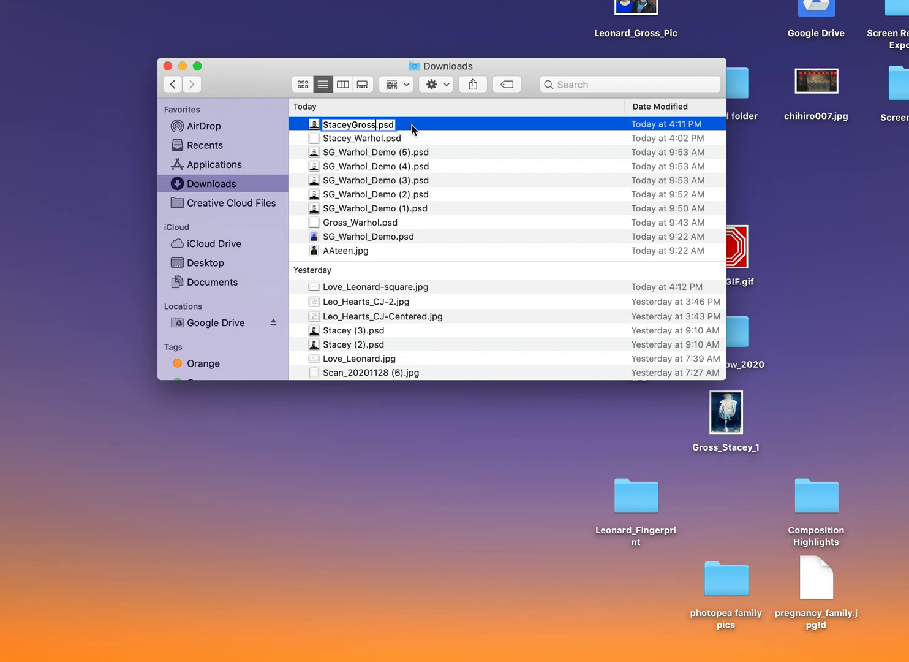
Rename SG_Warhol_Demo (6).psd to the student's full name and bring Chrome to the front.
{"action": "key", "text": "Return"}
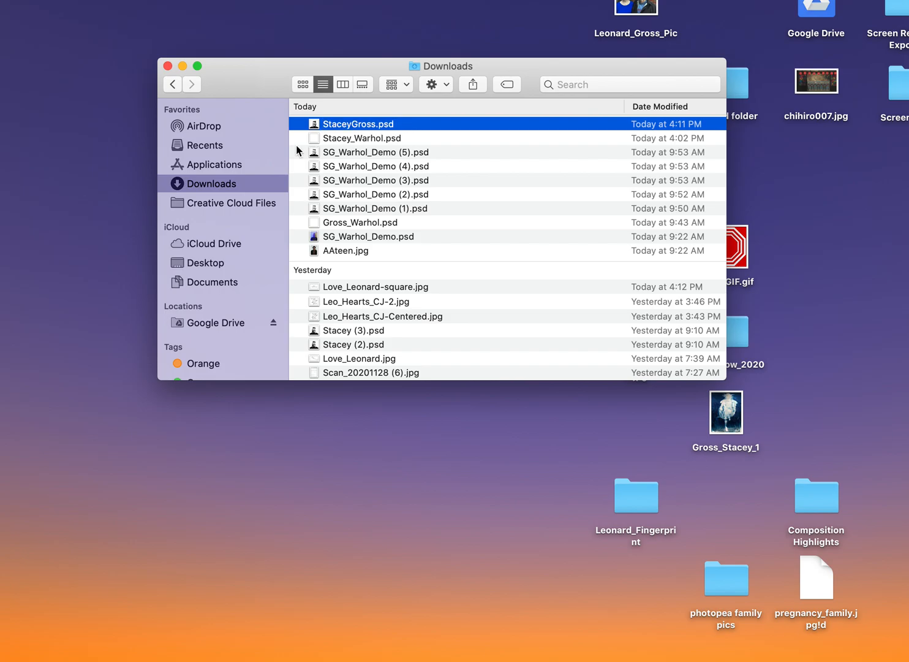
{"action": "left_click", "coordinate": [108, 253]}
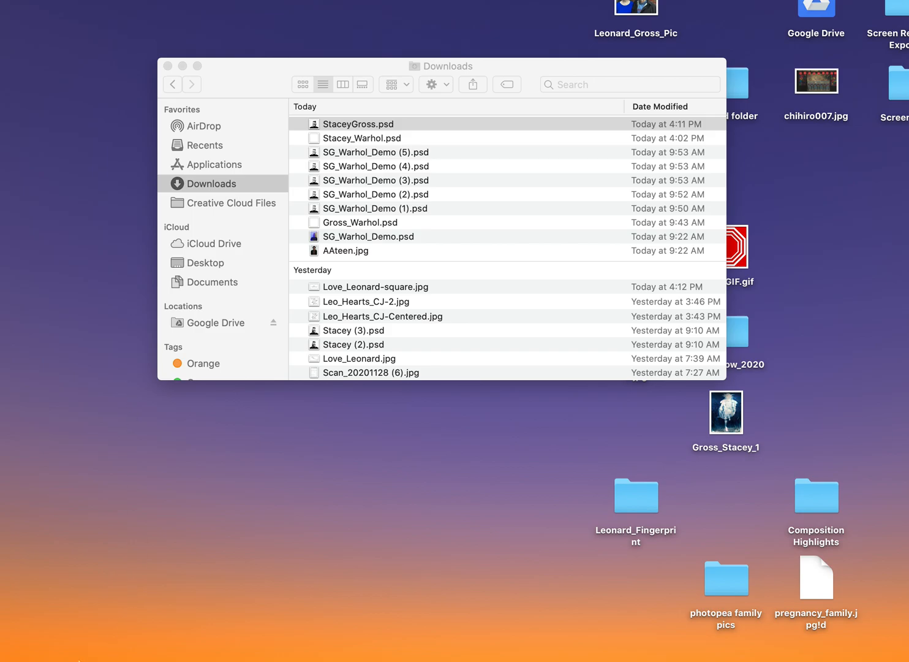
{"action": "mouse_move", "coordinate": [64, 657]}
{"action": "left_click", "coordinate": [92, 644]}
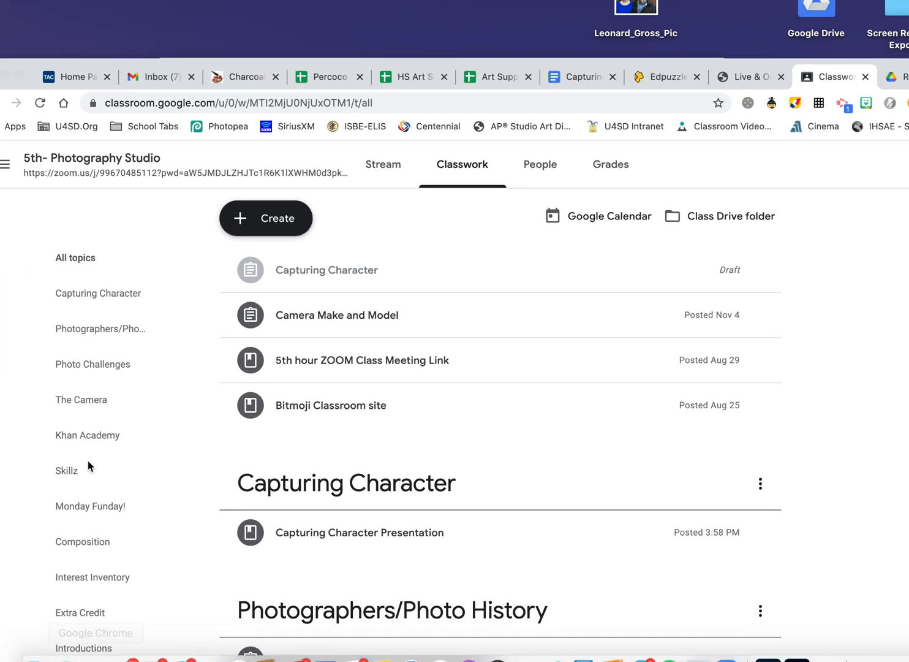
Switch from the Google Doc to the Photopea tab and close SG_Warhol_Demo.psd.
{"action": "mouse_move", "coordinate": [650, 660]}
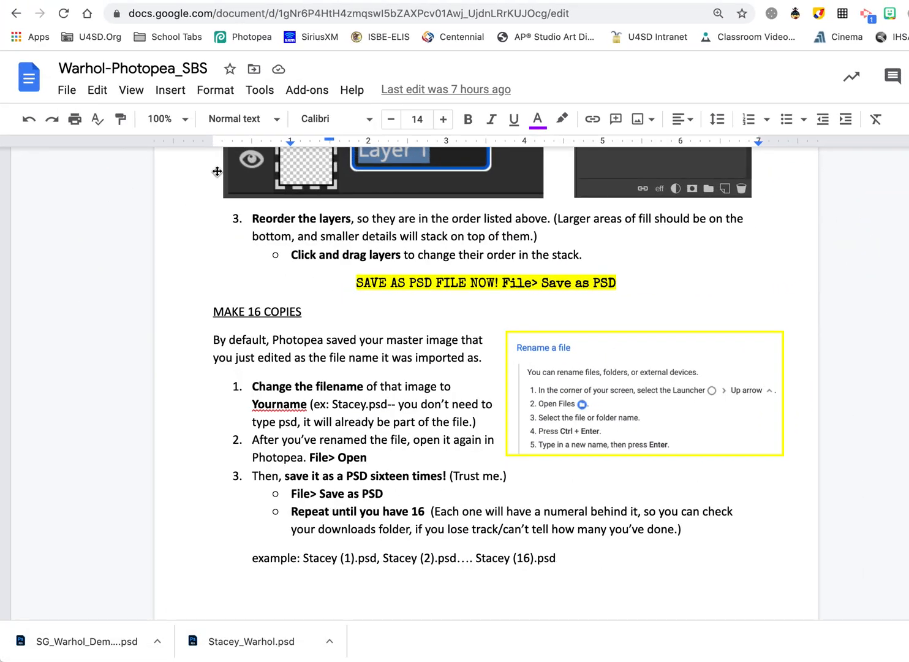
{"action": "left_click", "coordinate": [175, 3]}
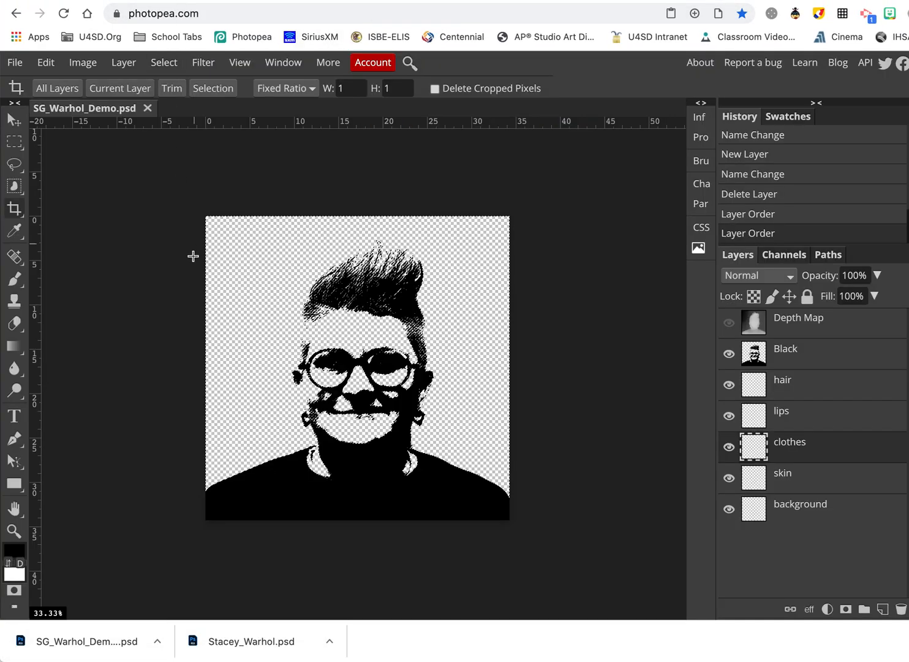
{"action": "left_click", "coordinate": [147, 108]}
Open the student-named portrait PSD from Downloads via File > Open.
{"action": "left_click", "coordinate": [16, 63]}
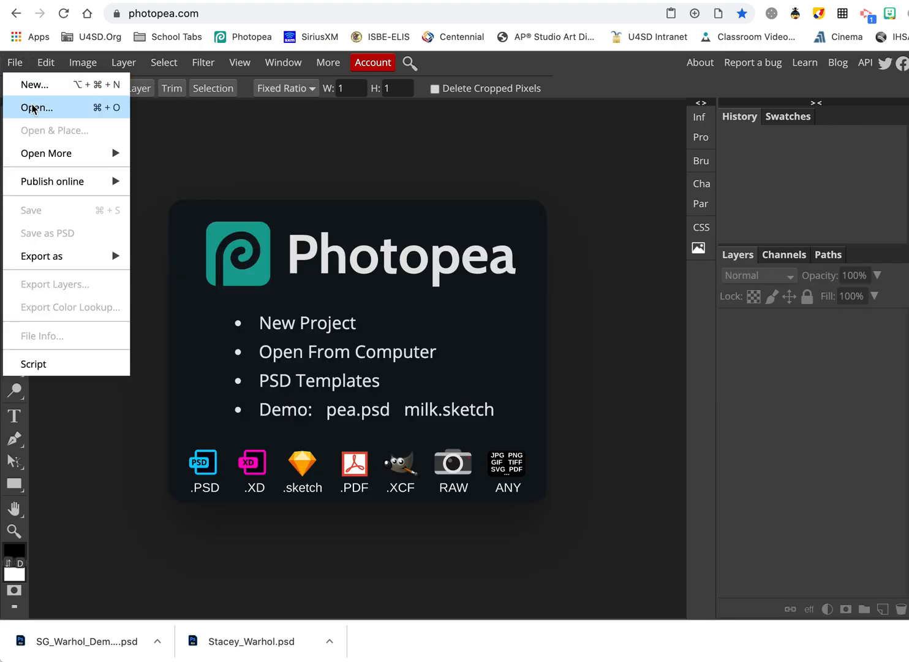
{"action": "left_click", "coordinate": [33, 109]}
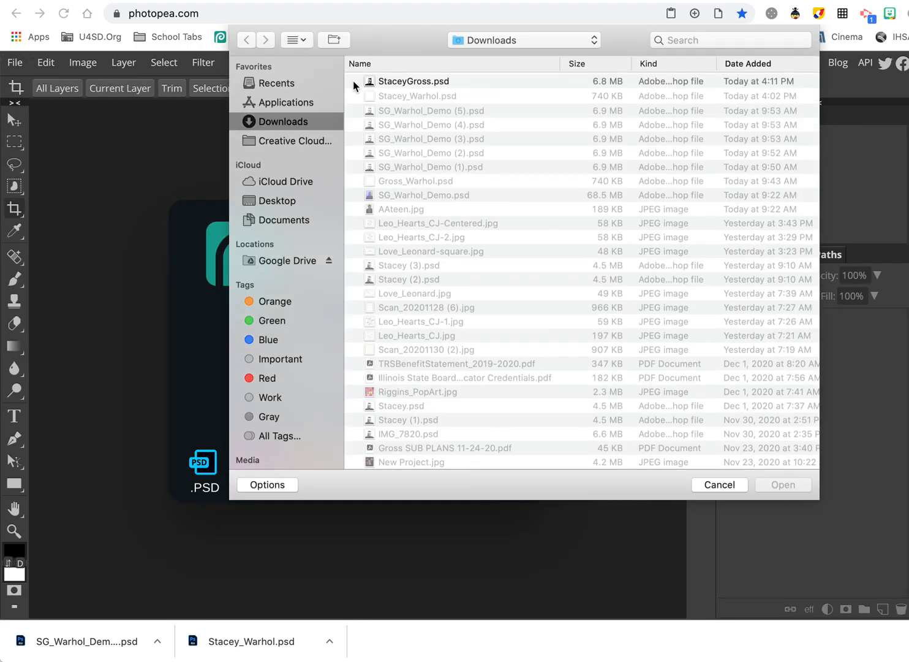
{"action": "double_click", "coordinate": [409, 81]}
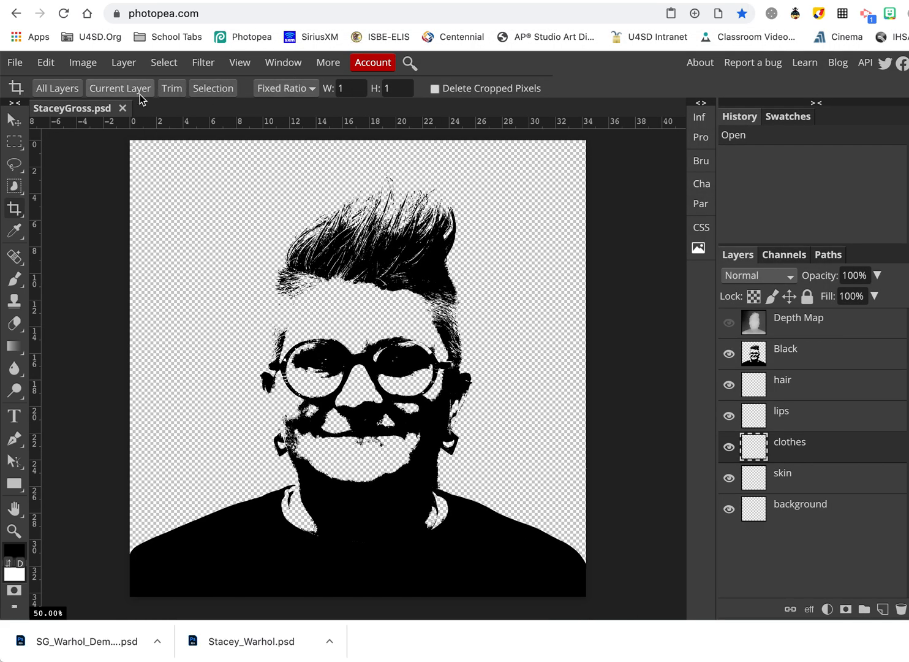
{"action": "left_click", "coordinate": [17, 62]}
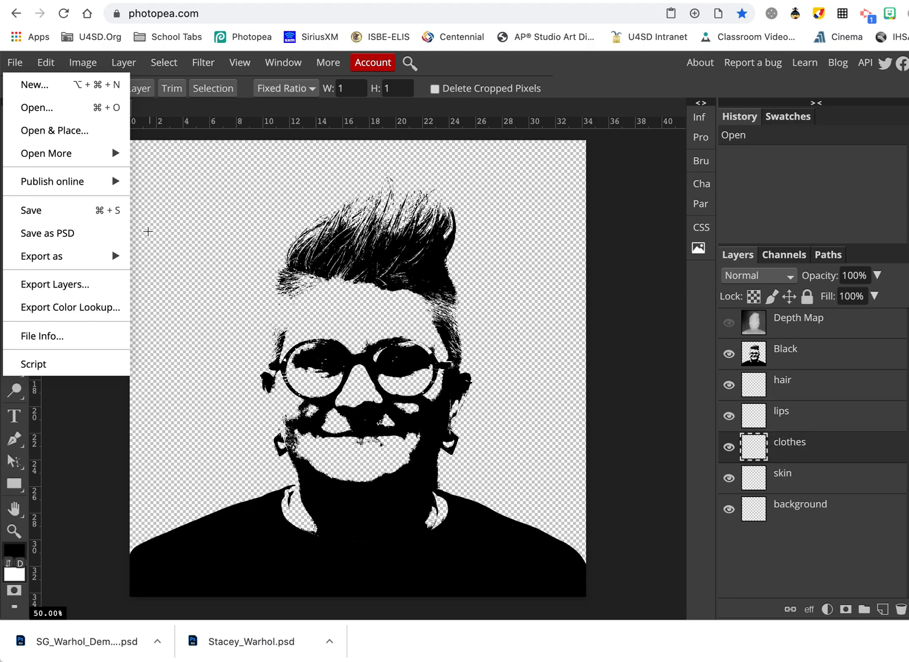
Run File > Save as PSD five times to download copies numbered (1) through (5).
{"action": "left_click", "coordinate": [49, 234]}
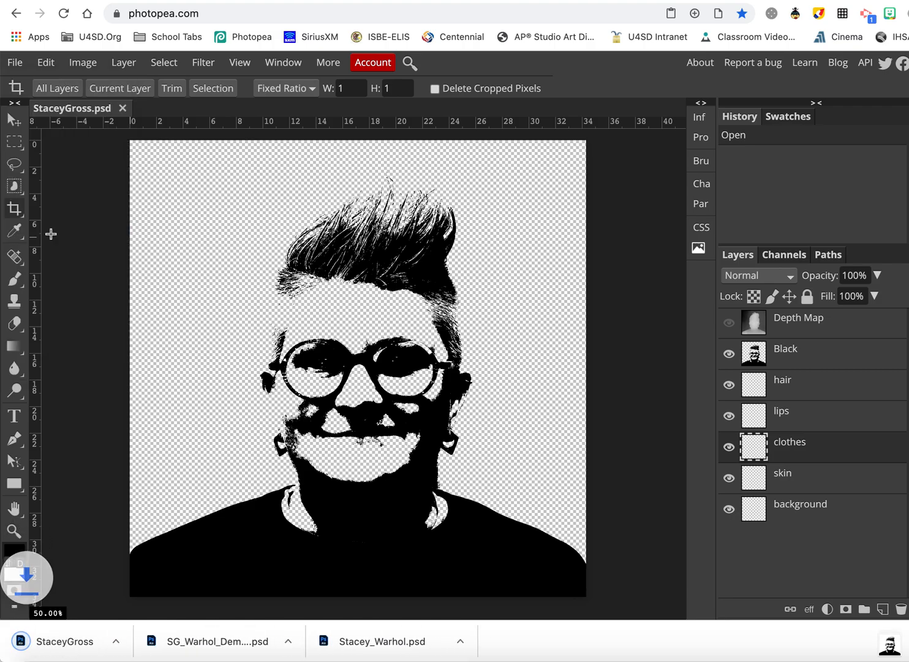
{"action": "left_click", "coordinate": [15, 62]}
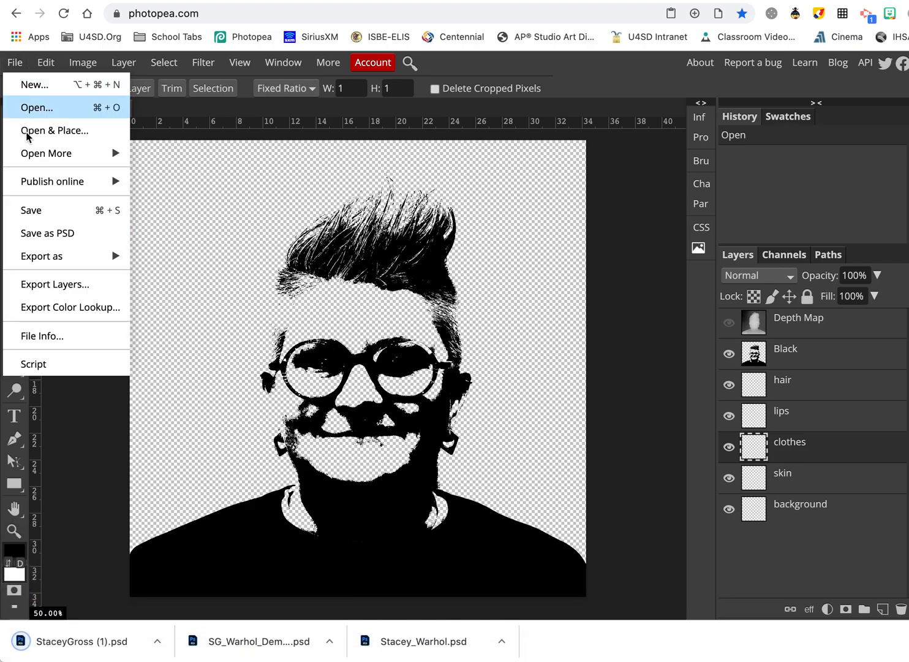
{"action": "left_click", "coordinate": [55, 233]}
{"action": "left_click", "coordinate": [16, 62]}
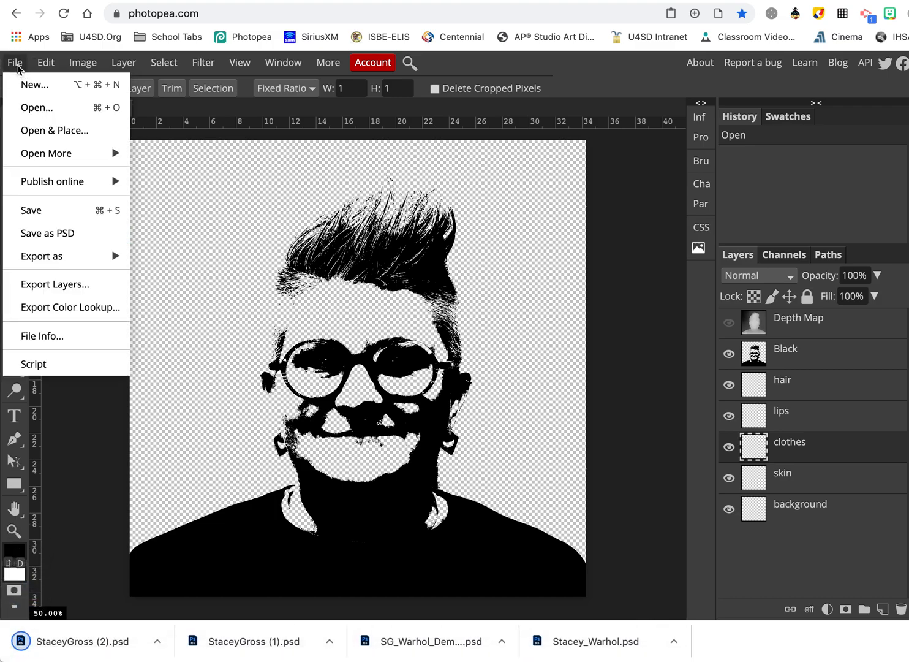
{"action": "left_click", "coordinate": [52, 232]}
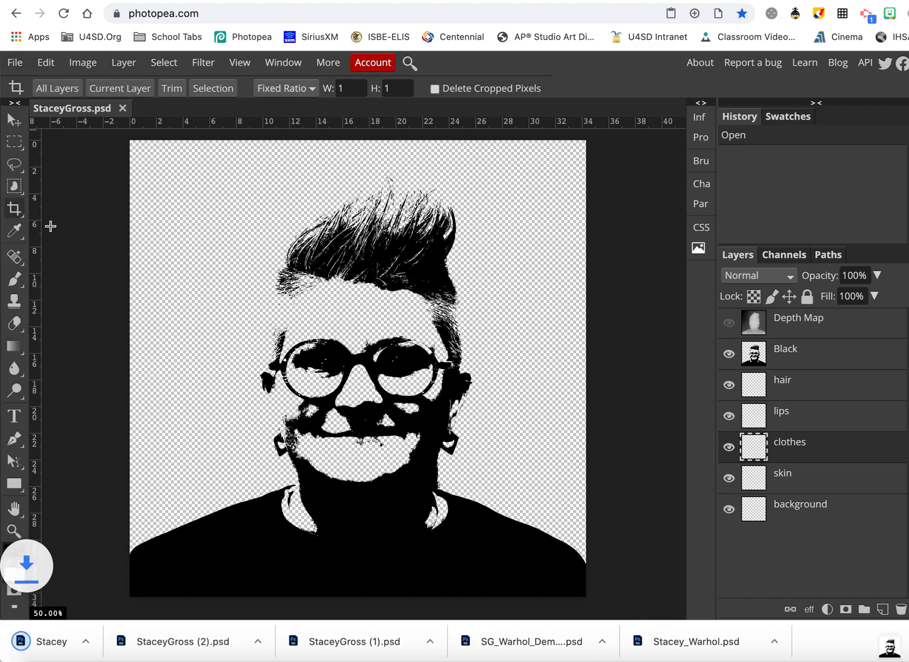
{"action": "left_click", "coordinate": [14, 62]}
{"action": "left_click", "coordinate": [37, 232]}
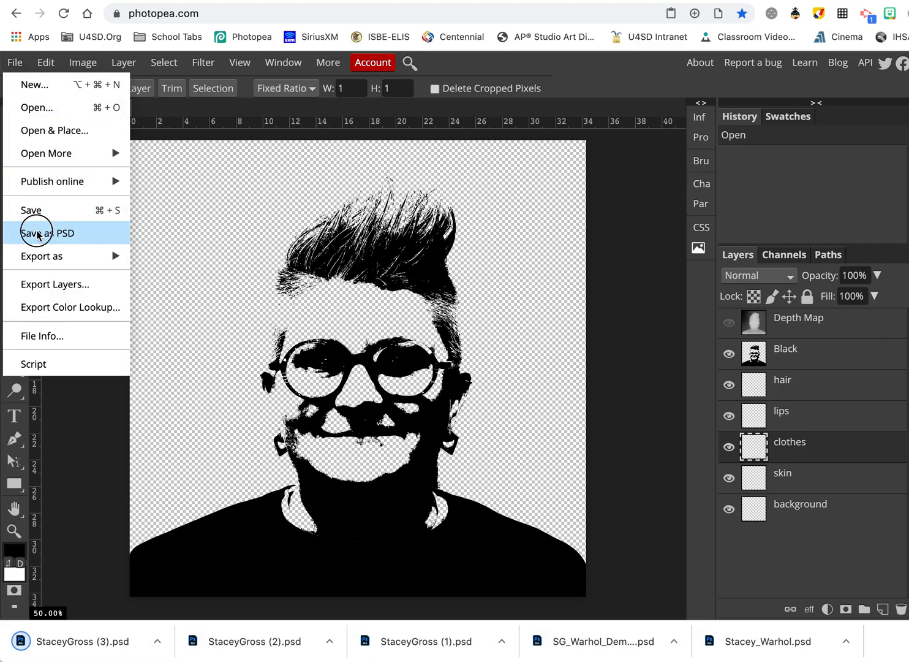
{"action": "left_click", "coordinate": [14, 62]}
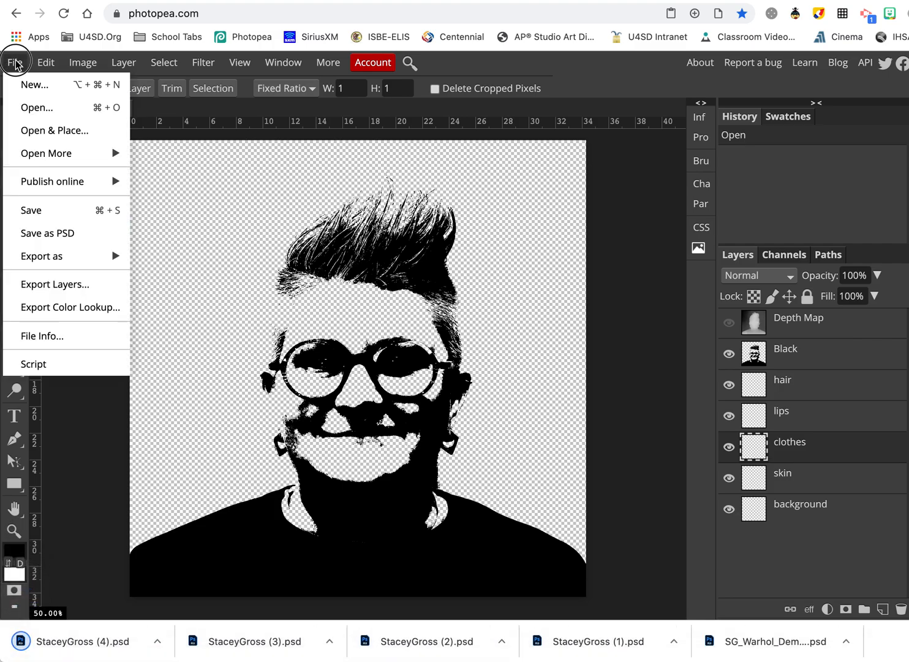
{"action": "left_click", "coordinate": [35, 237]}
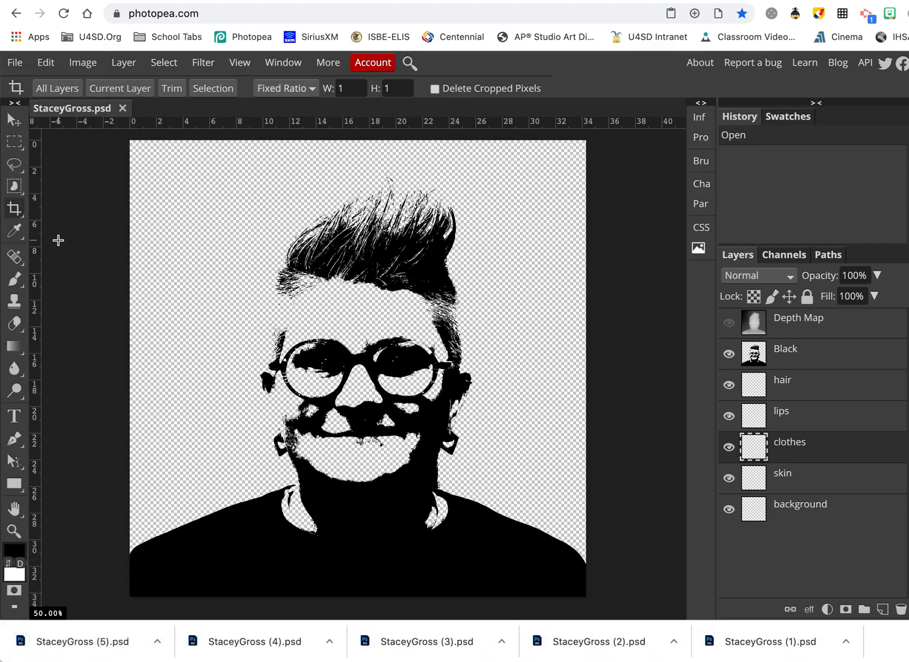